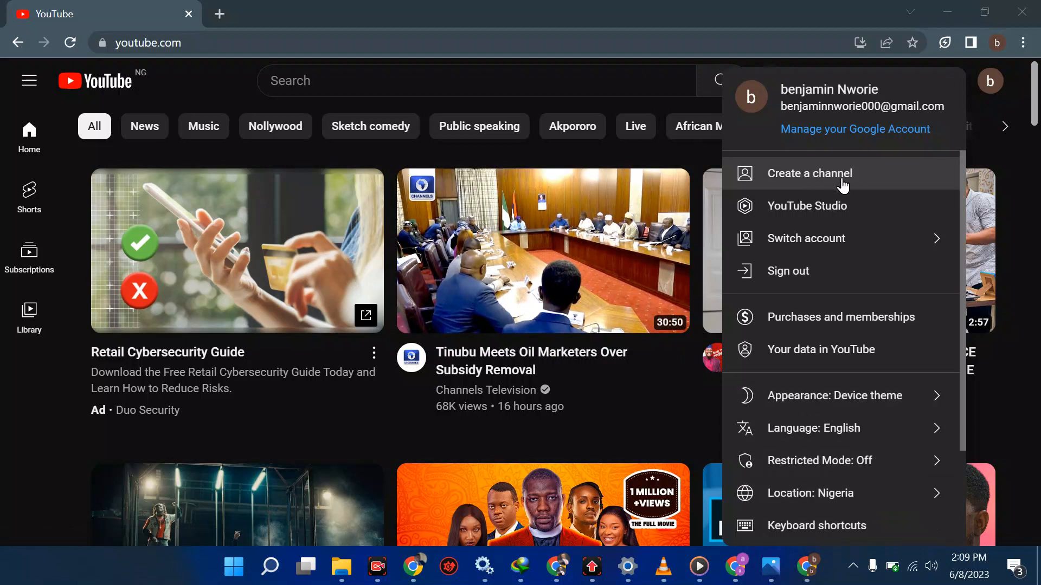
Start creating a new YouTube channel and replace the prefilled name with LOVE AND HAPPINESS.
click(805, 178)
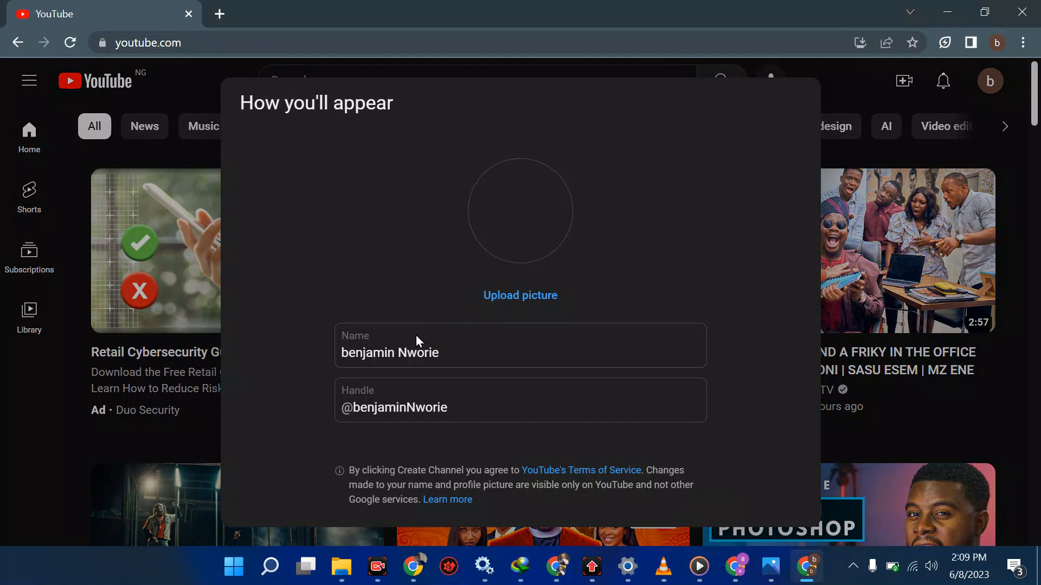
click(471, 356)
key(BackSpace)
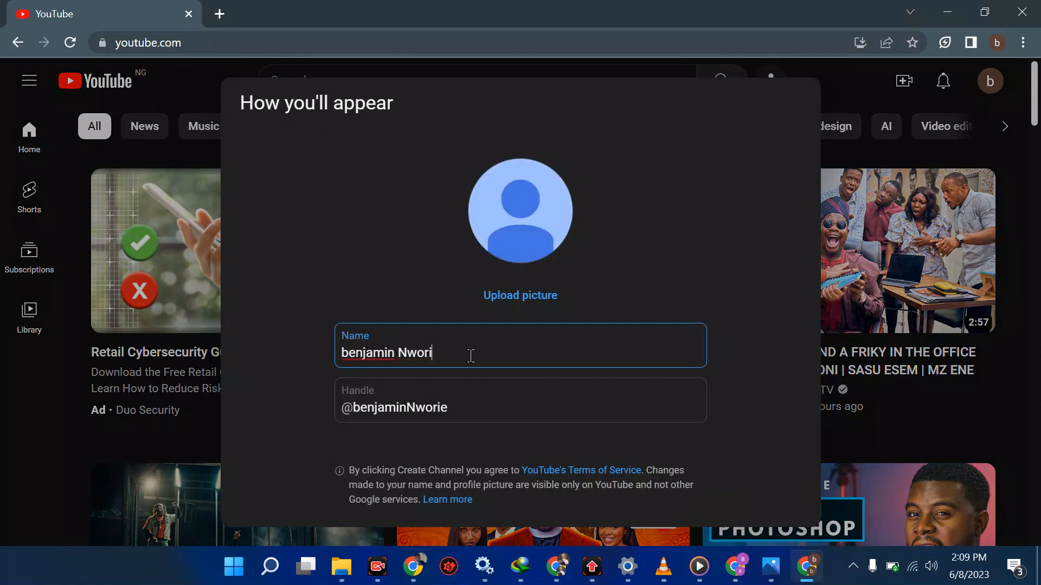
key(BackSpace)
key(BackSpace)
key(BackSpace)
key(BackSpace)
key(BackSpace)
key(BackSpace)
key(BackSpace)
key(BackSpace)
key(BackSpace)
key(BackSpace)
key(BackSpace)
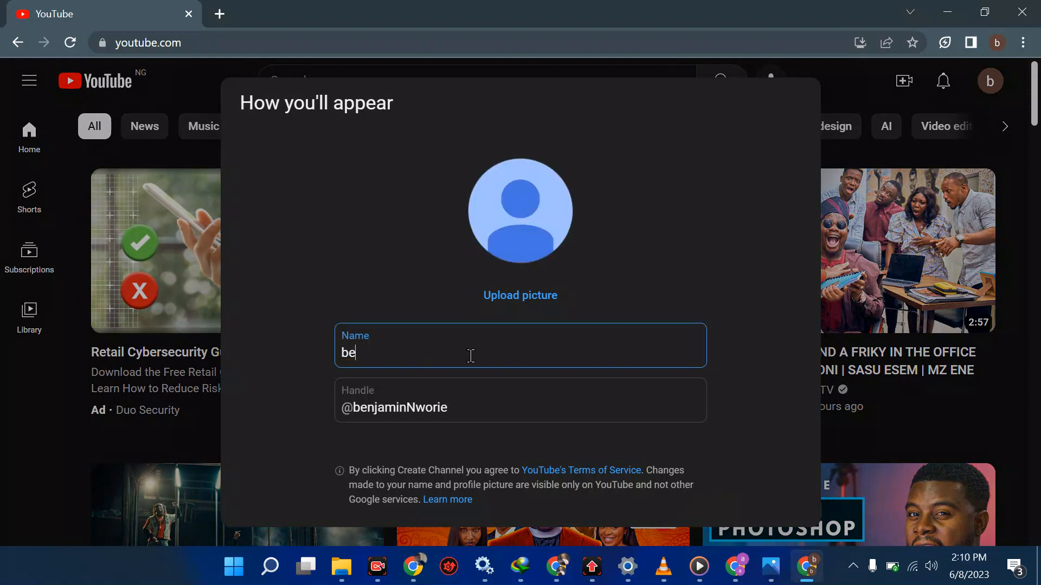
text(LO)
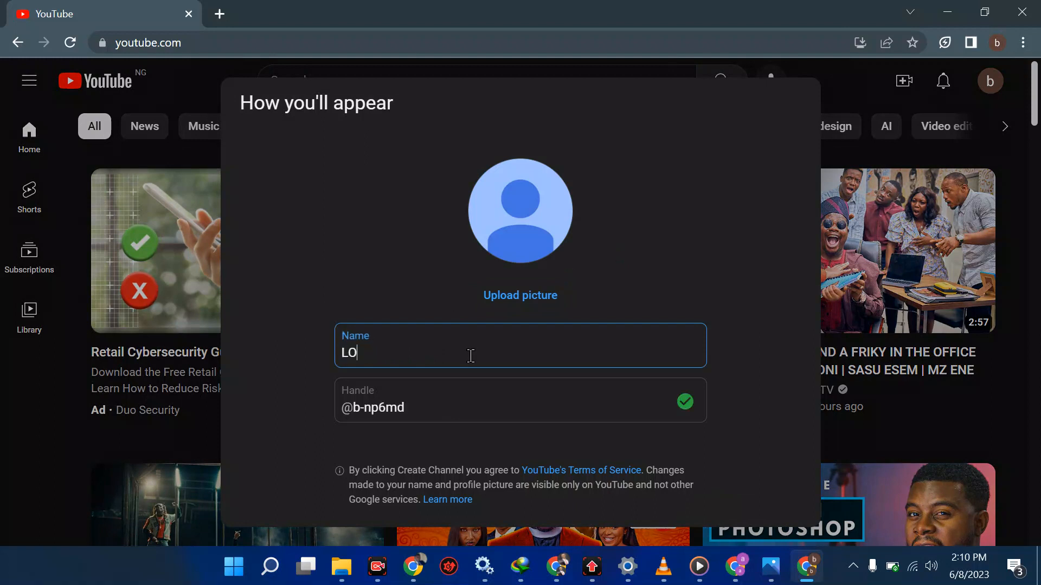
text(VE AND HAPPI)
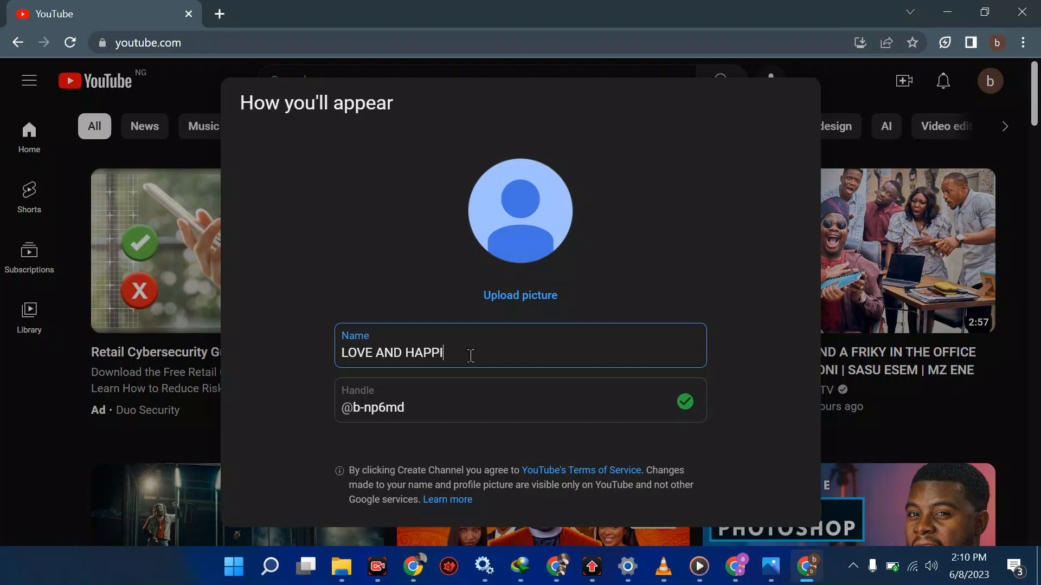
text(NESS)
click(443, 408)
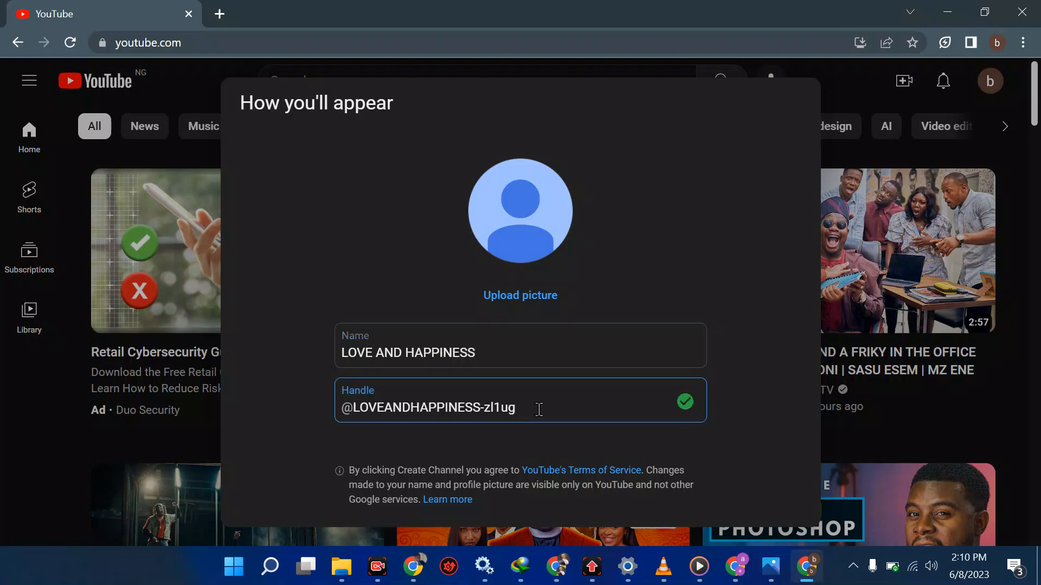
key(BackSpace)
key(BackSpace)
key(BackSpace)
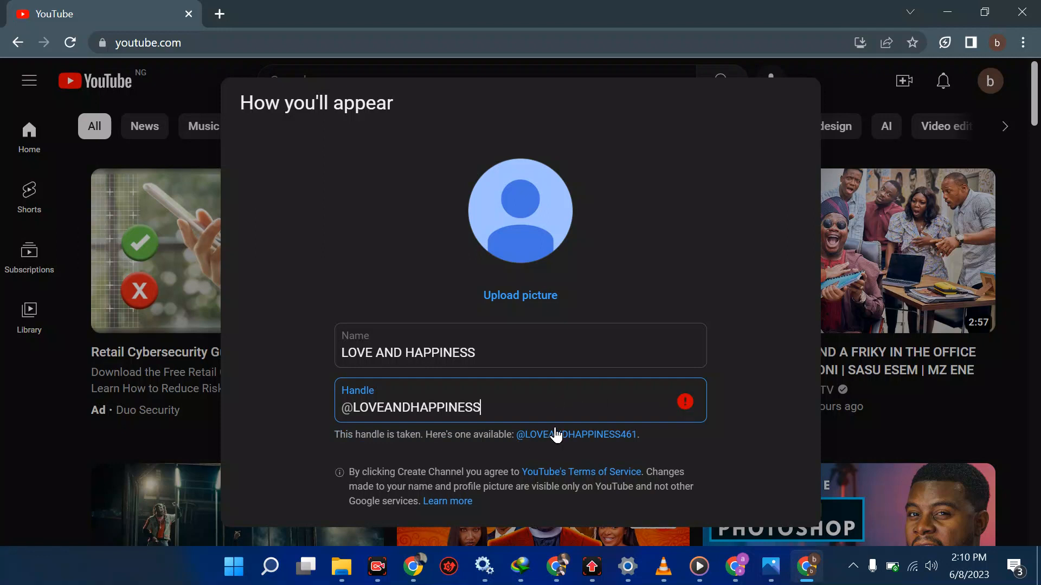
click(606, 434)
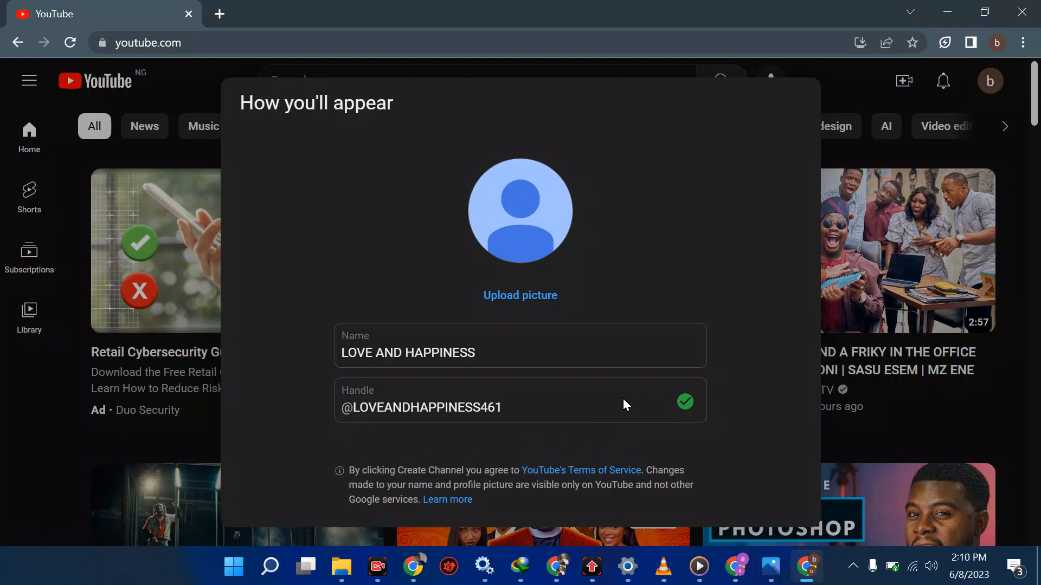
Create the channel with the entered name and handle.
key(ctrl+minus)
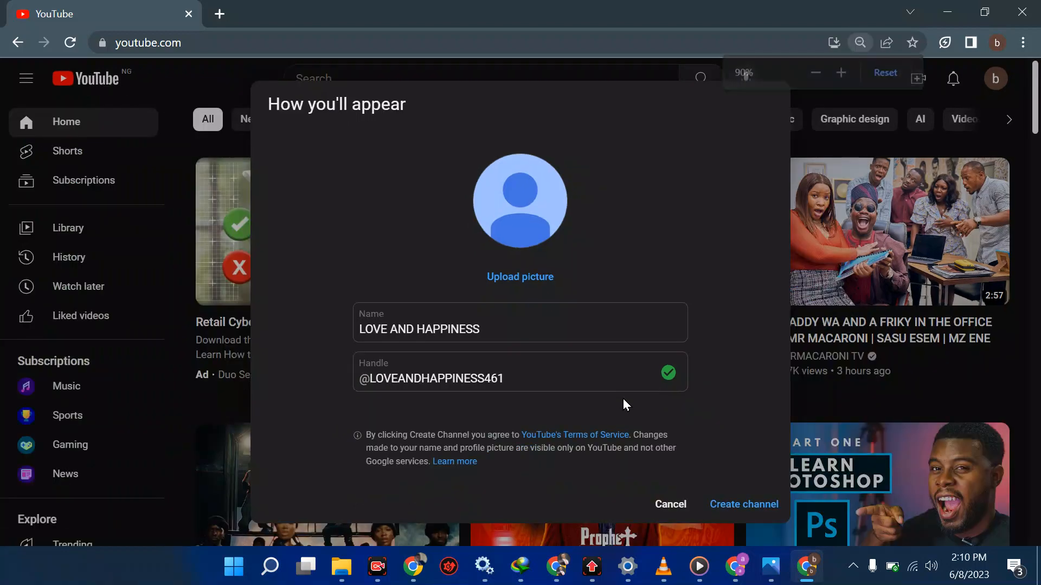
click(1024, 47)
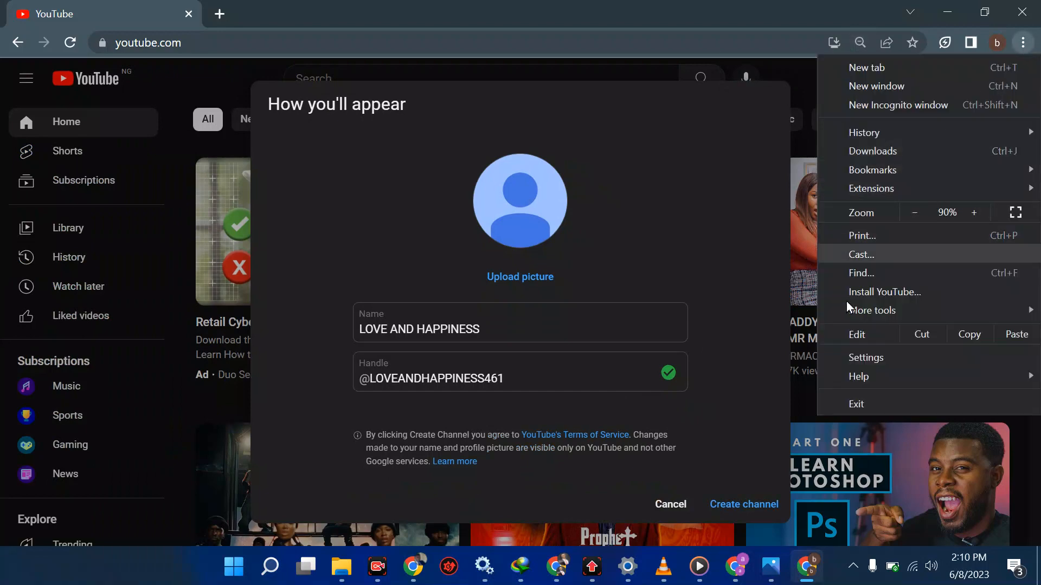
click(749, 505)
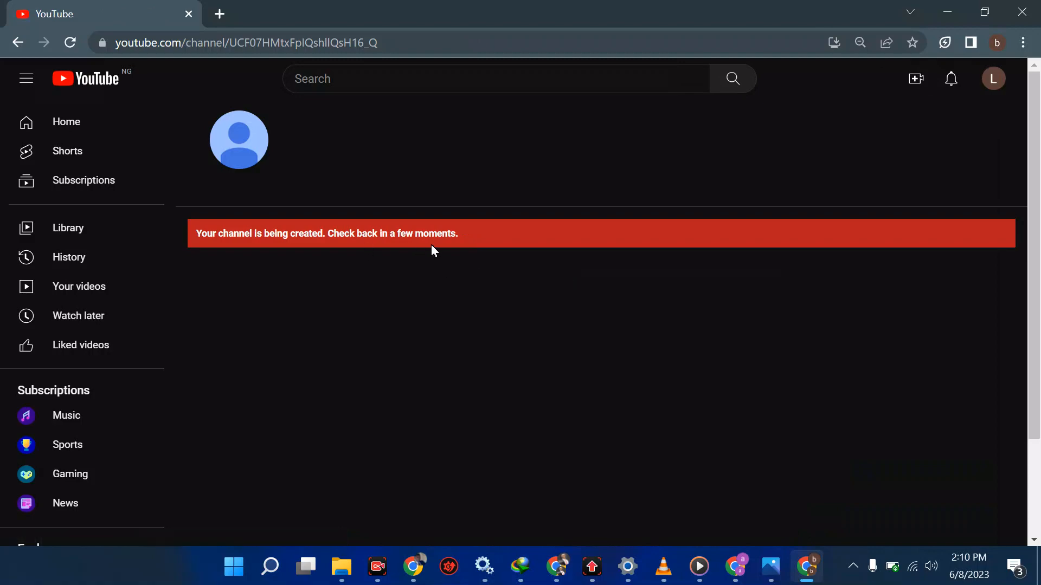
Switch to the browser window with the Learn Digital channel, view its channel page and open its branding customization from the profile picture.
key(alt+Tab)
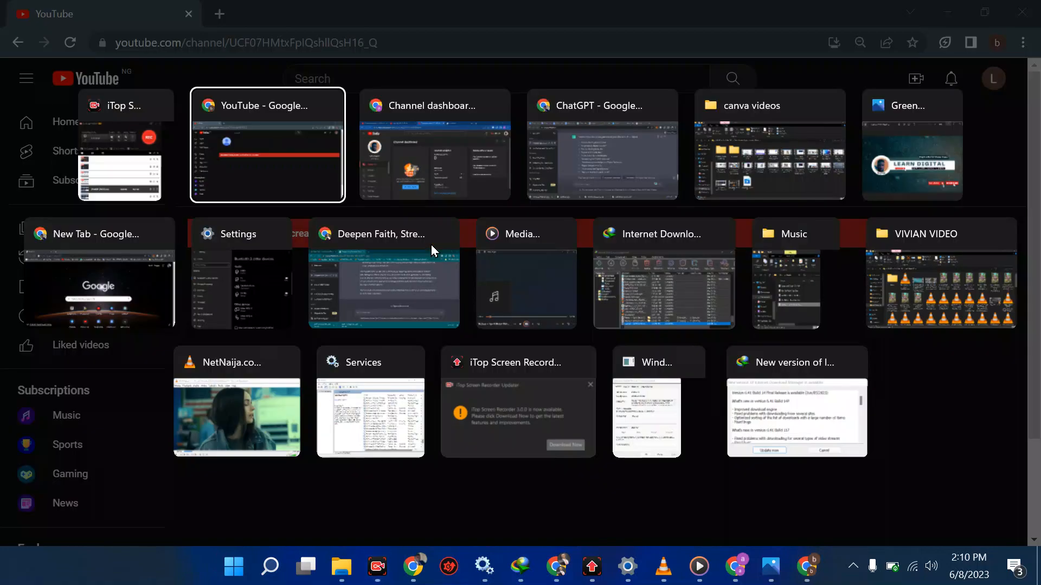
key(alt+Tab)
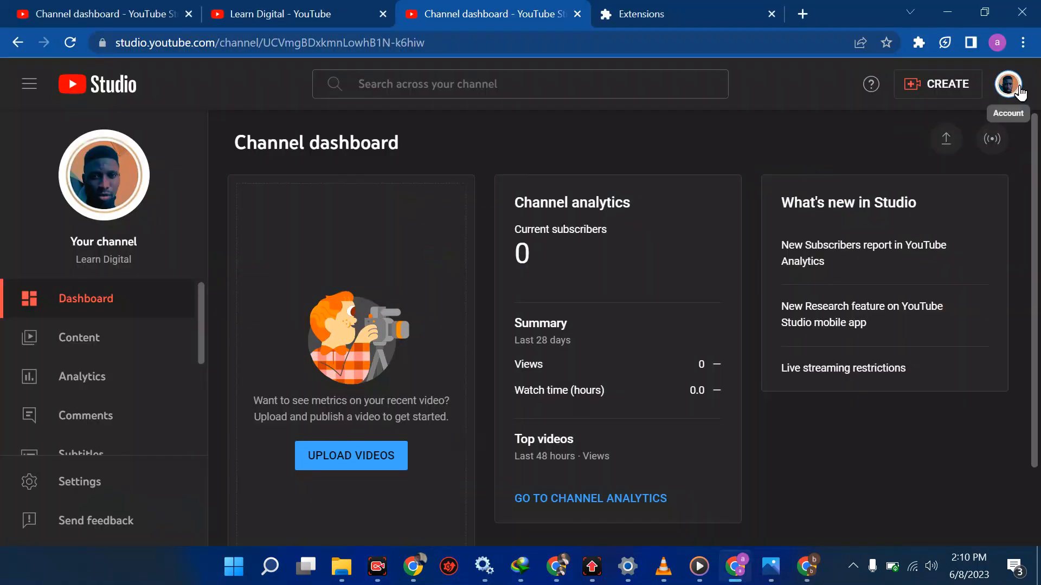
click(1018, 90)
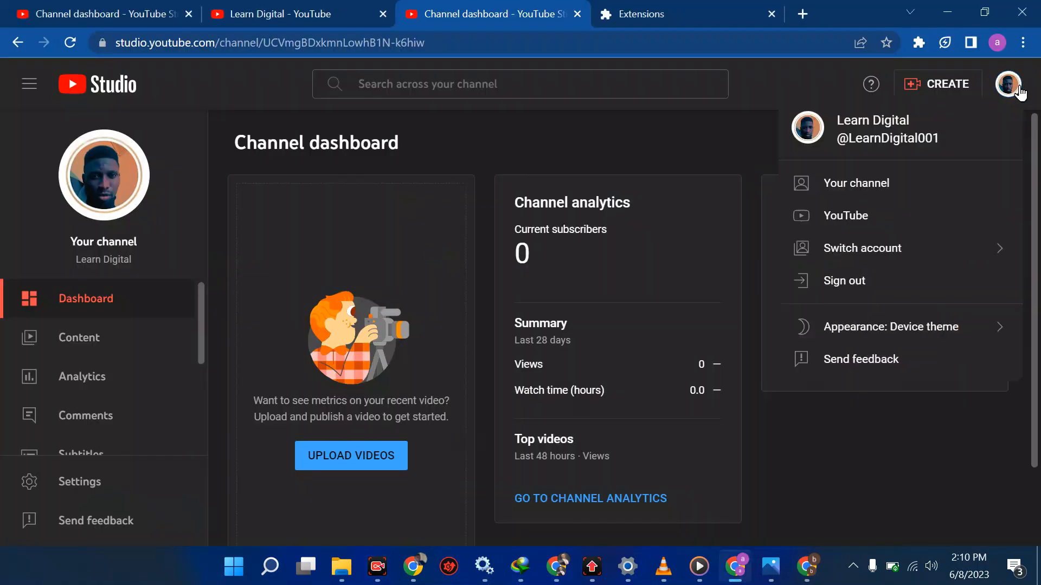
click(916, 199)
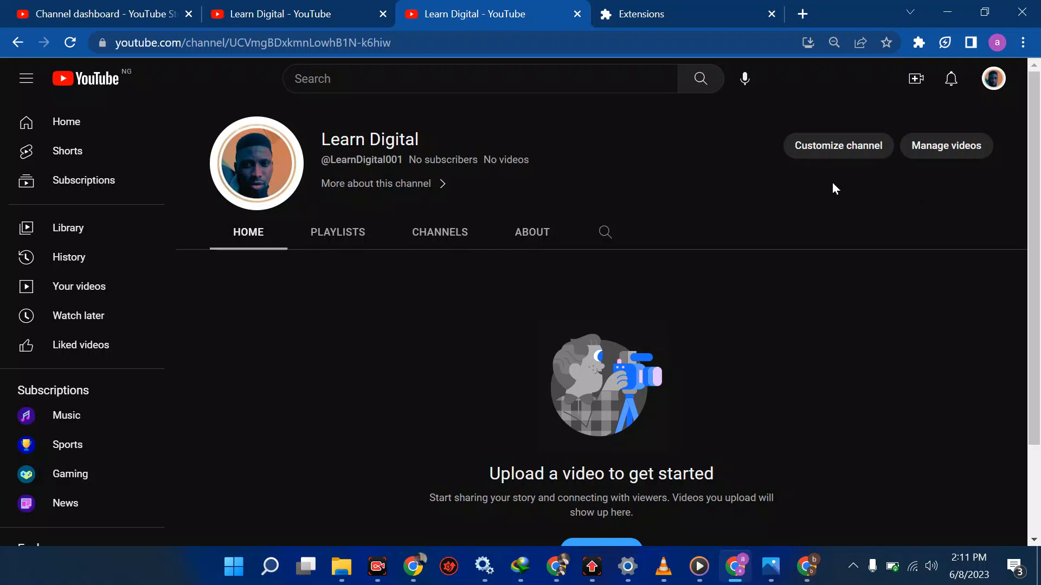
click(259, 170)
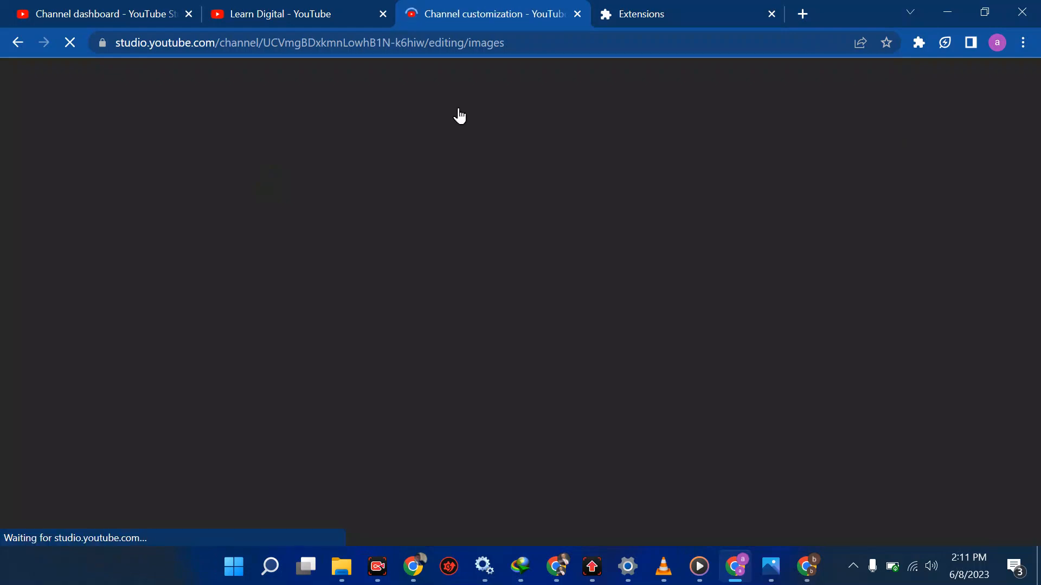
Search the web for PFP MAKER in the browser's Extensions page.
click(691, 12)
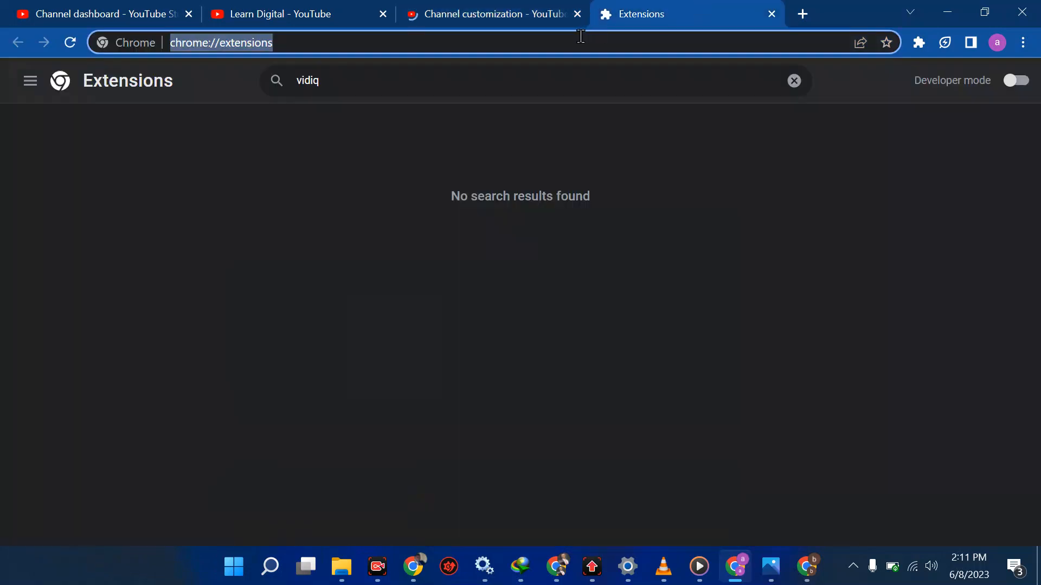
text(PFP MAKER)
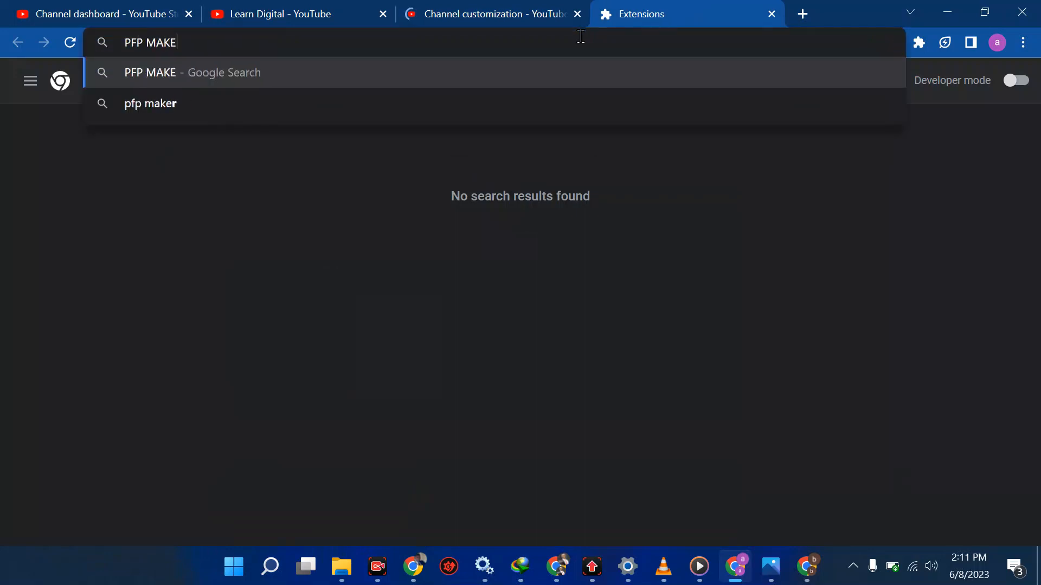
key(Return)
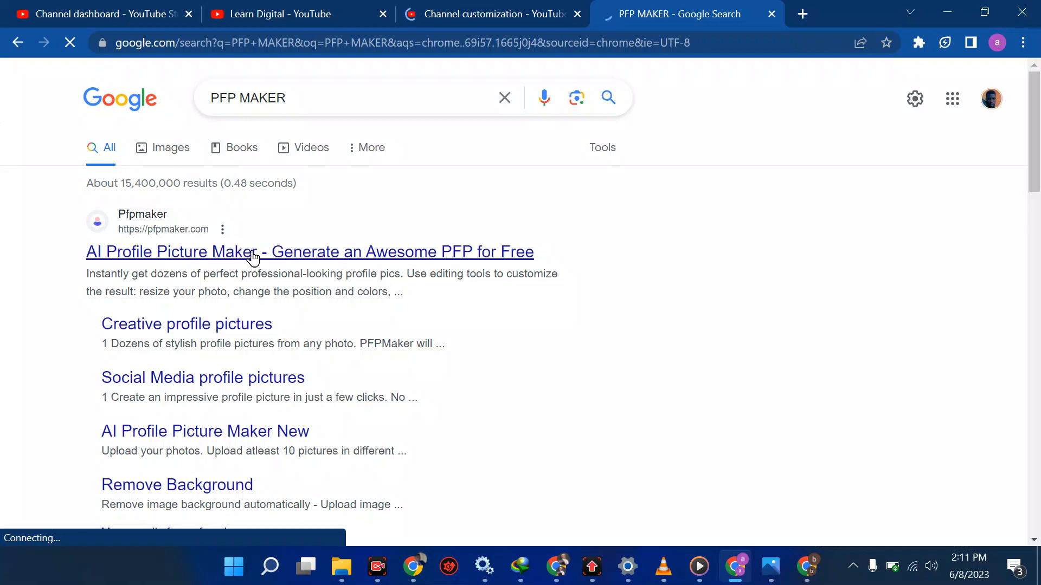
Return to the channel customization page and review the profile picture and banner image sections.
click(463, 8)
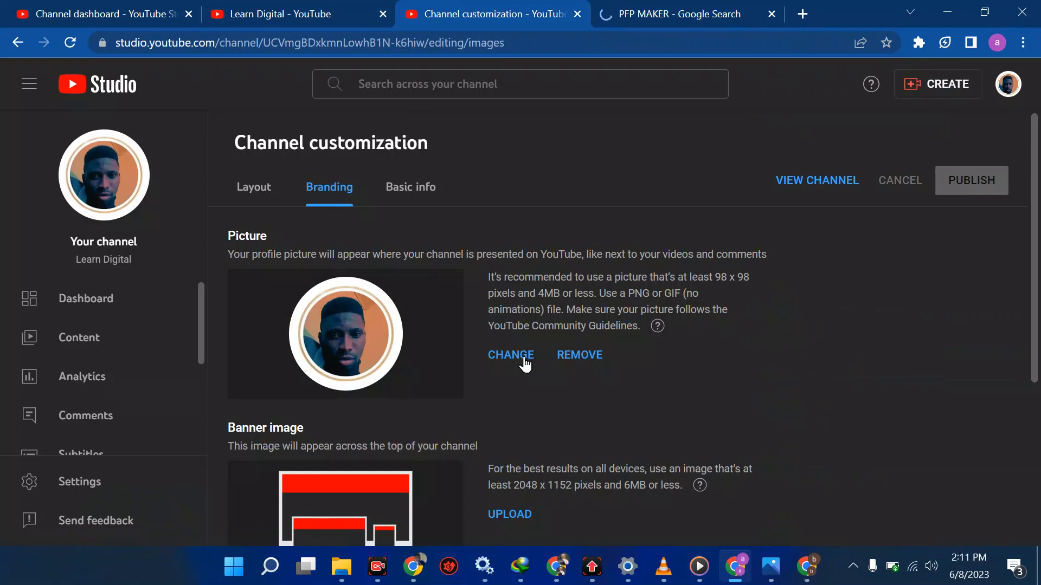
scroll(574, 362, down, 1)
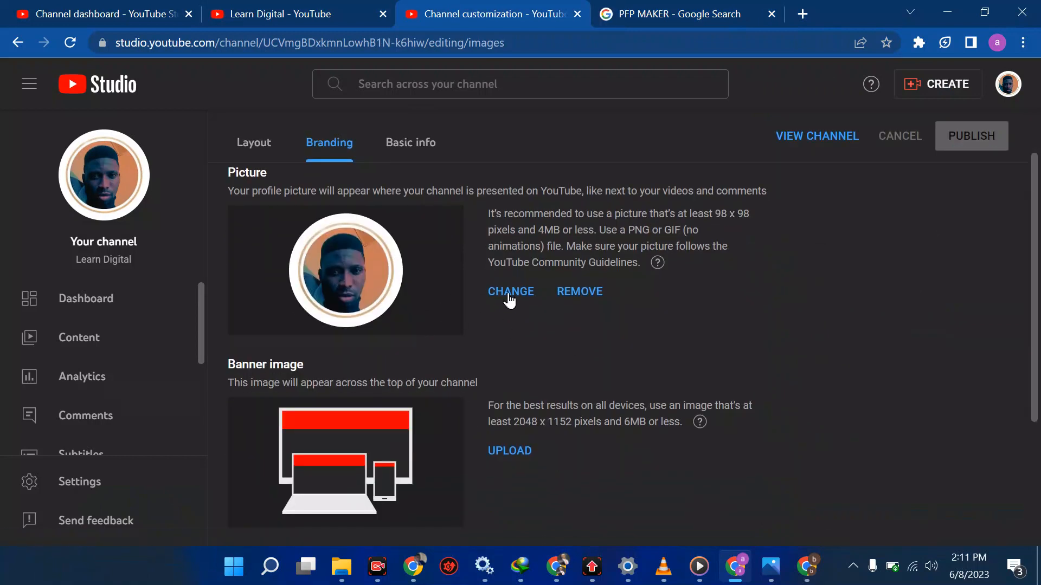
scroll(509, 299, down, 1)
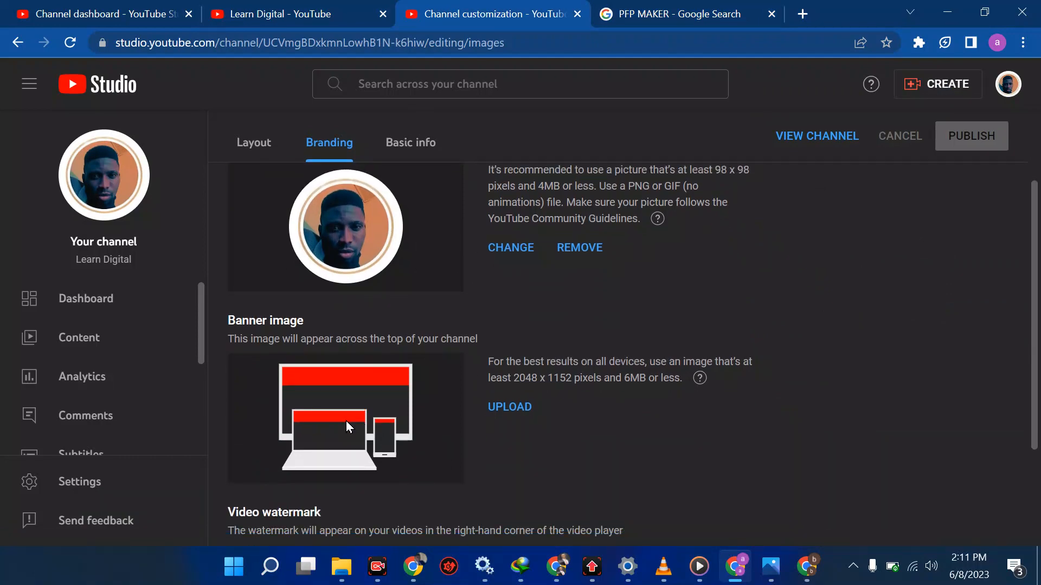
Switch to Canva, examine the Learn Digital banner design and its Green and Black Modern Technology template, and close the template preview.
key(alt+Tab)
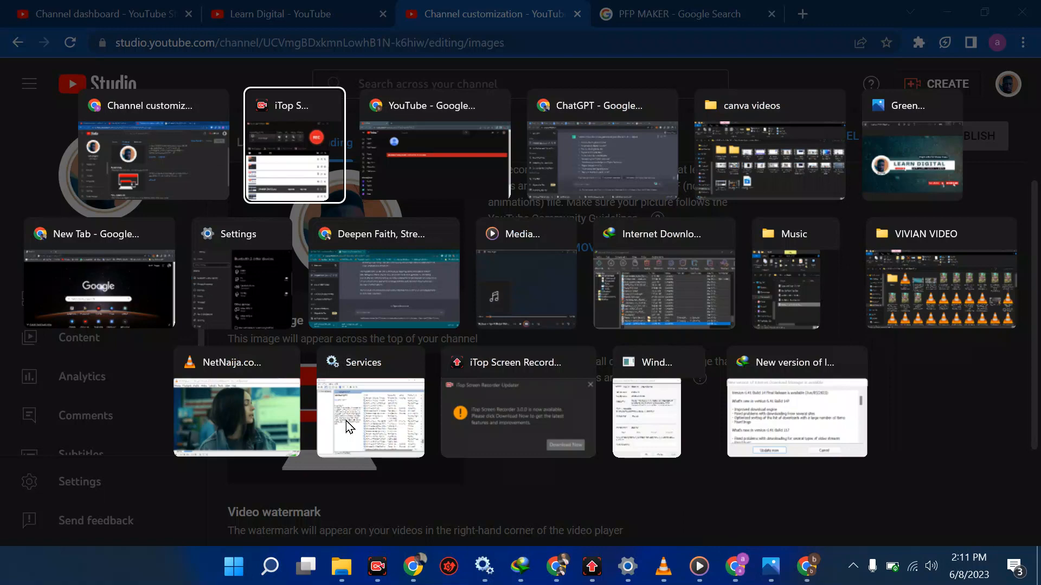
key(alt+Tab)
key(alt+Tab)
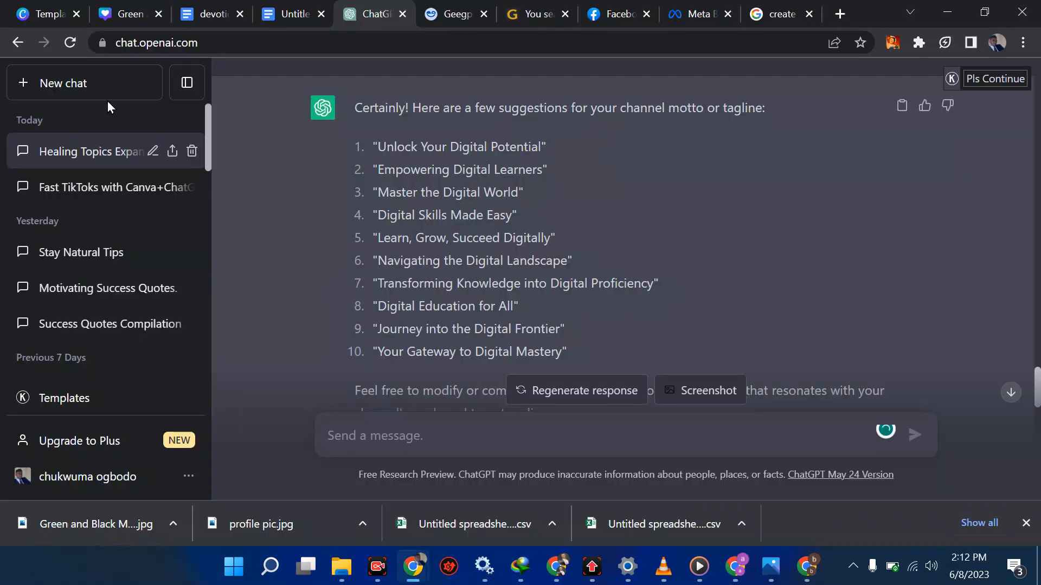
click(50, 13)
click(129, 14)
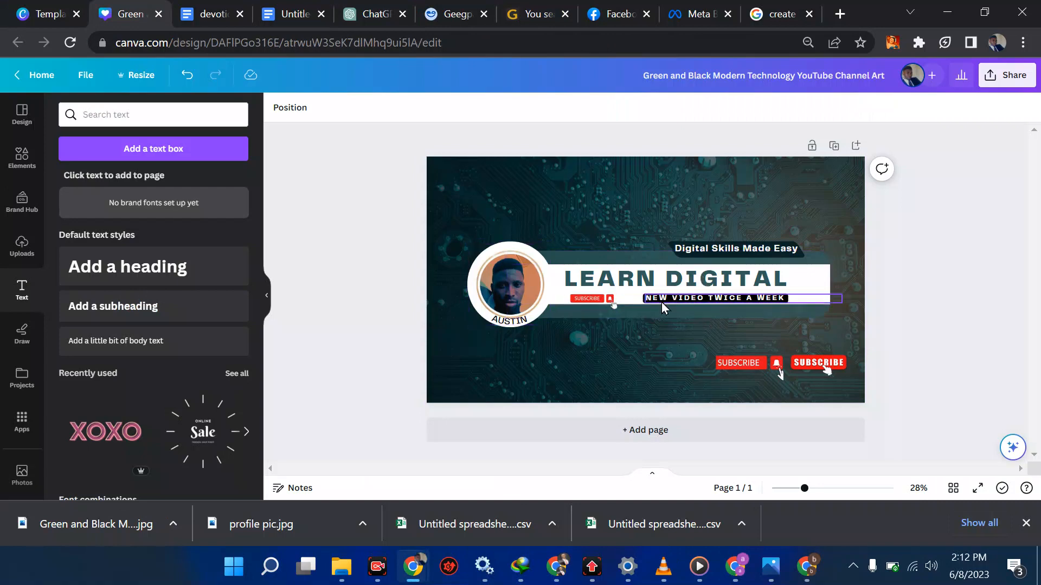
click(43, 14)
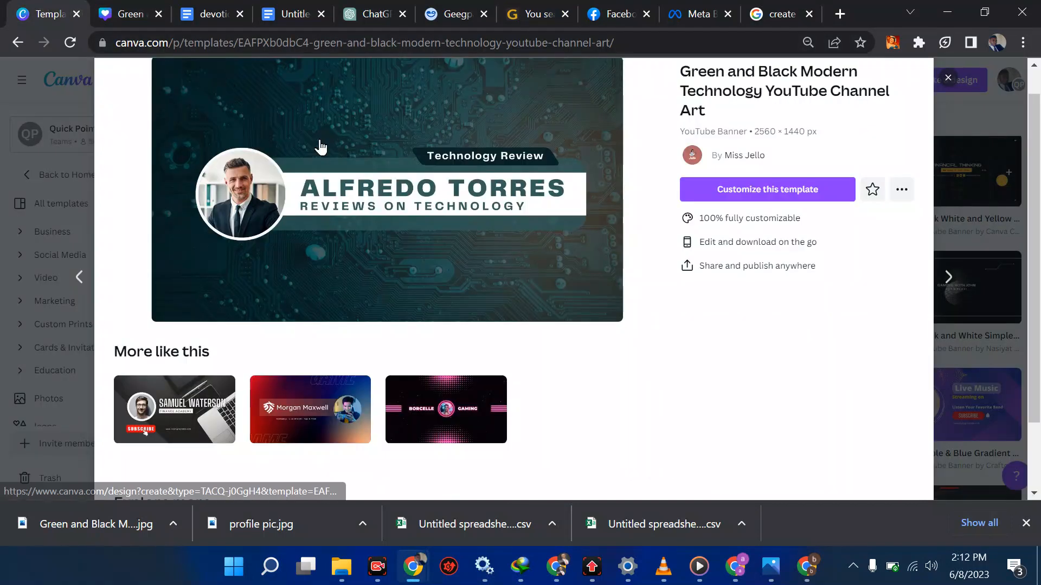
scroll(386, 172, up, 1)
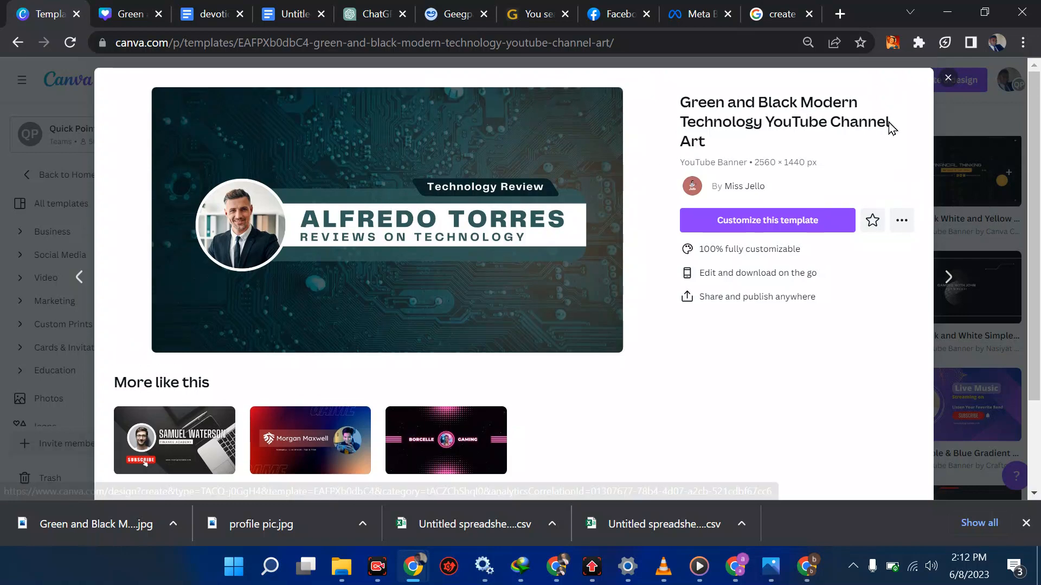
click(949, 79)
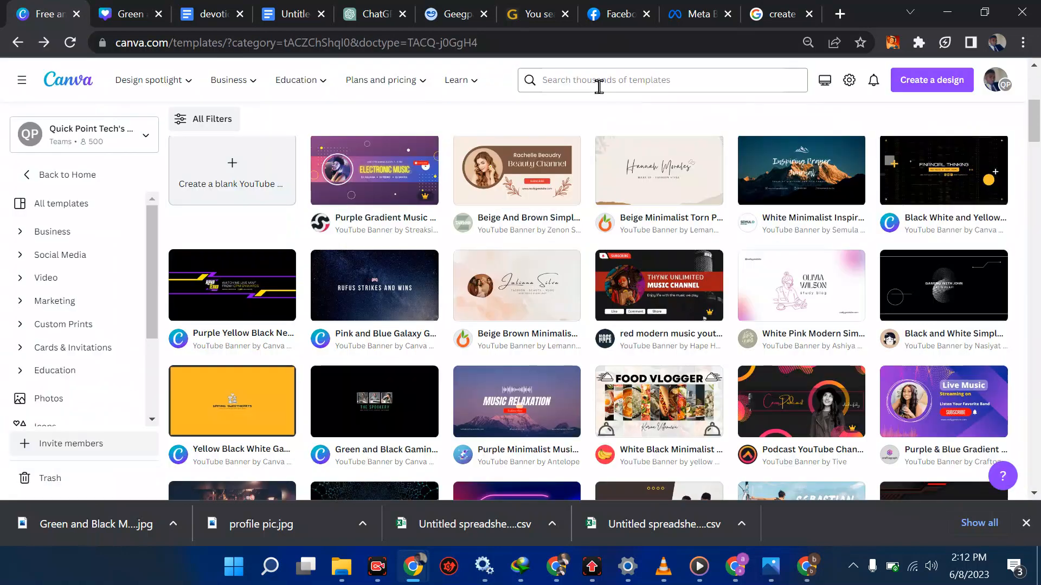
Search the Canva templates for youtube banner and browse the channel art designs.
click(599, 82)
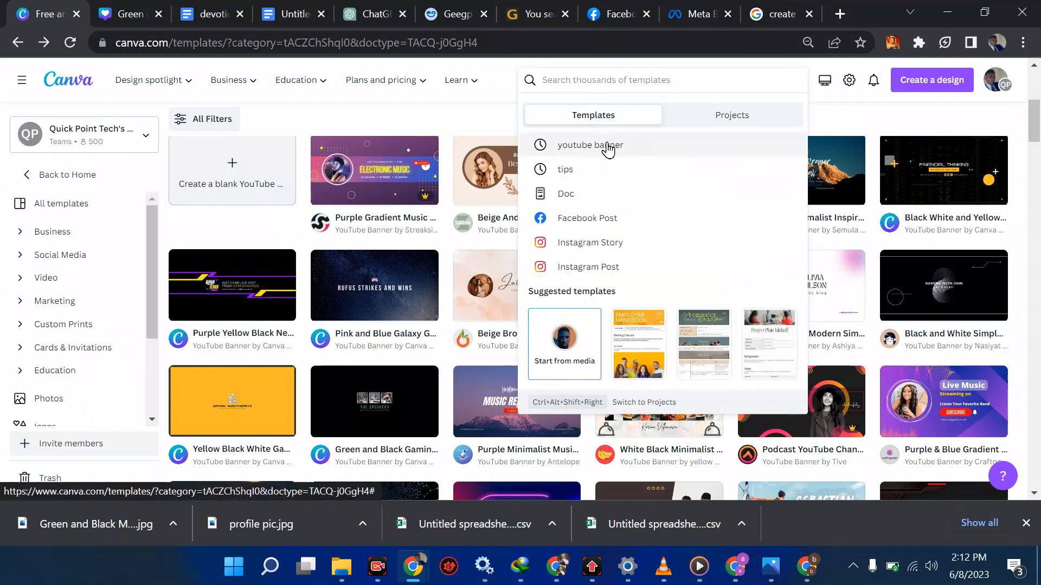
click(602, 146)
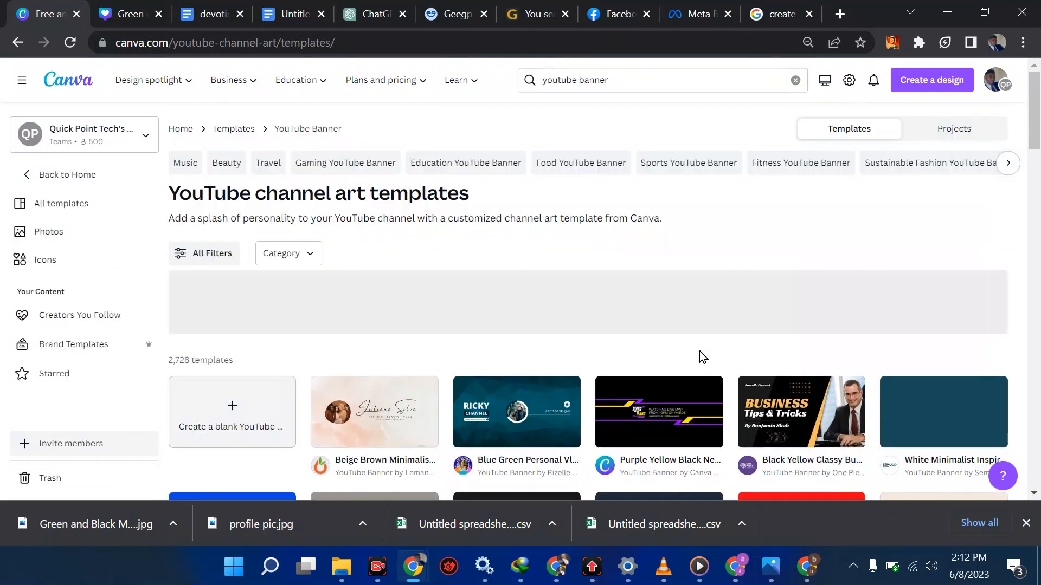
scroll(699, 351, down, 1)
scroll(700, 350, down, 2)
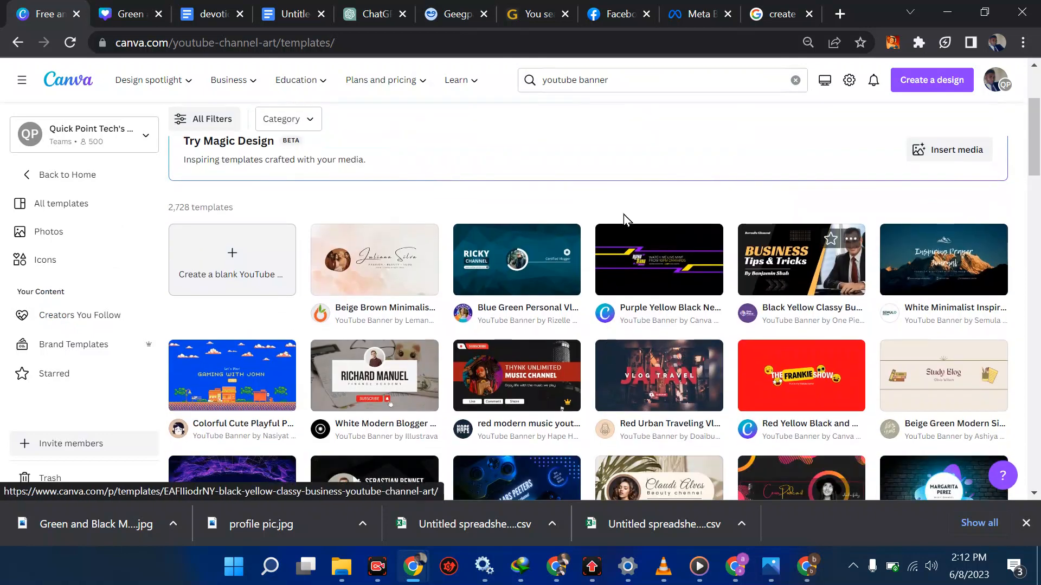
Return to the Learn Digital banner design and select the central elements with the picture, title and taglines.
click(129, 13)
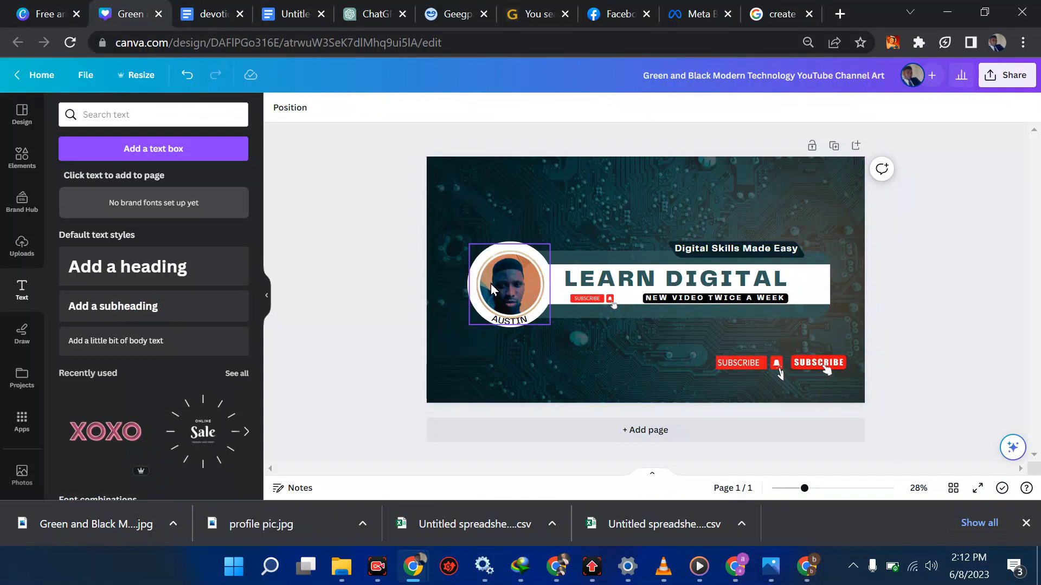
drag(453, 232, 863, 333)
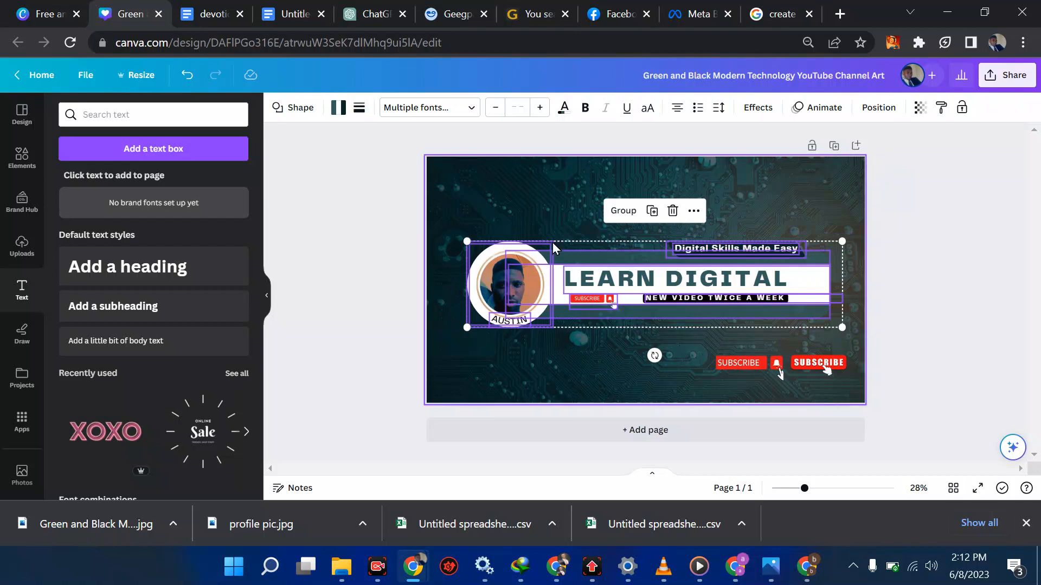
Switch to the YouTube channel customization page and upload the Green and Black Modern Technology banner from Downloads as the banner image.
mouse_move(732, 567)
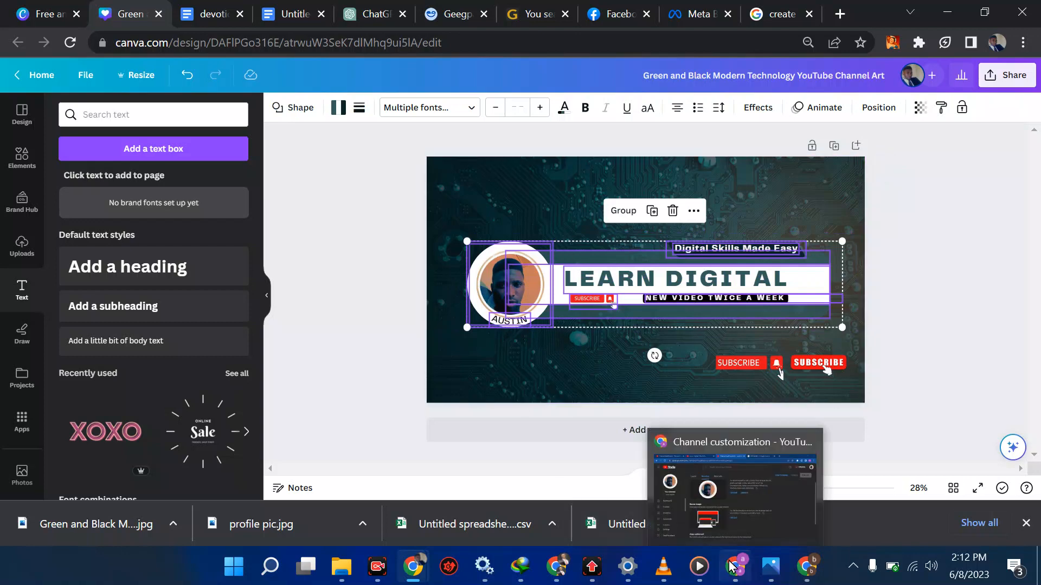
click(752, 490)
click(524, 411)
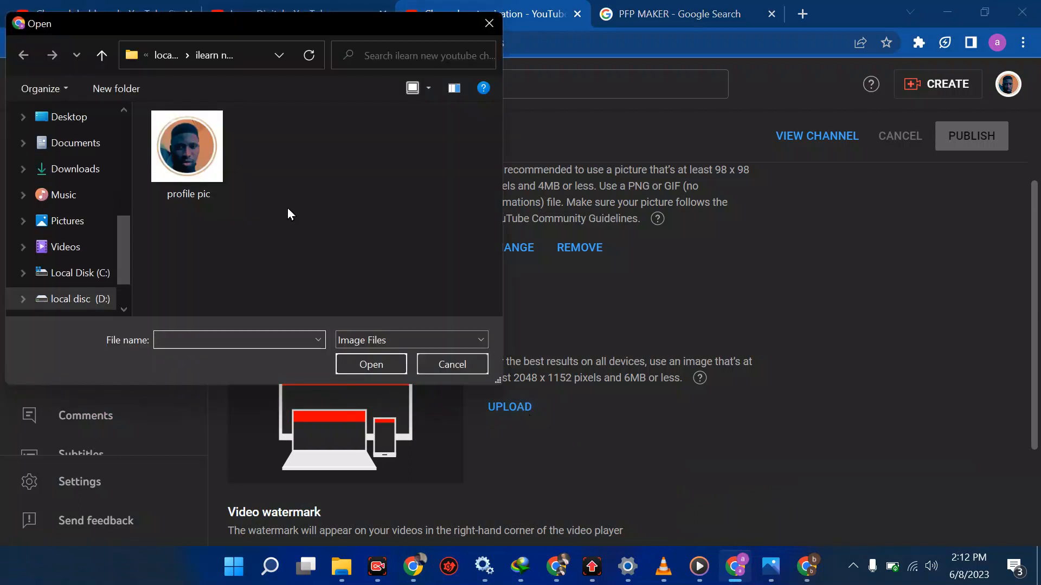
click(86, 169)
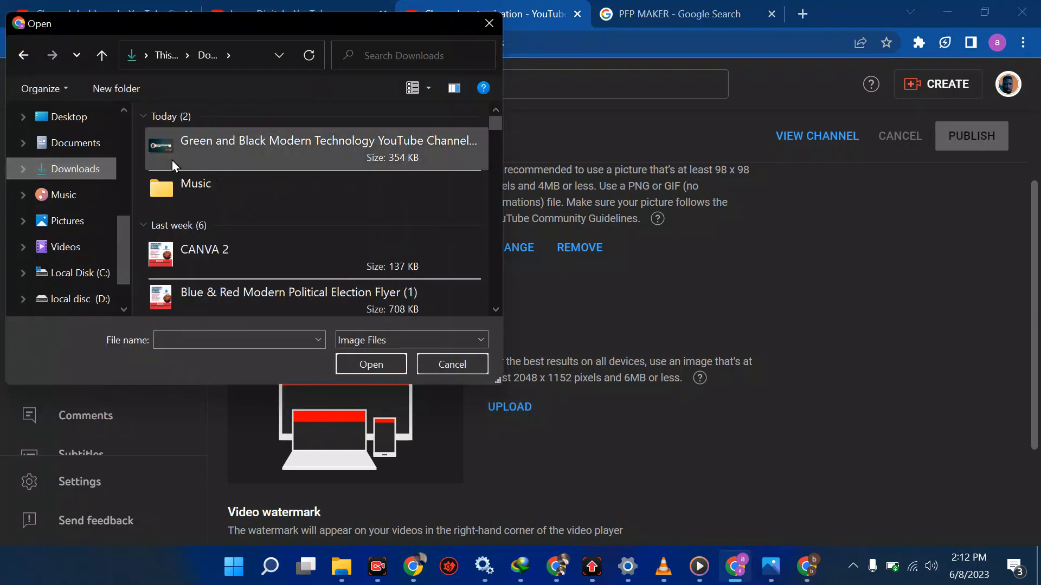
click(219, 157)
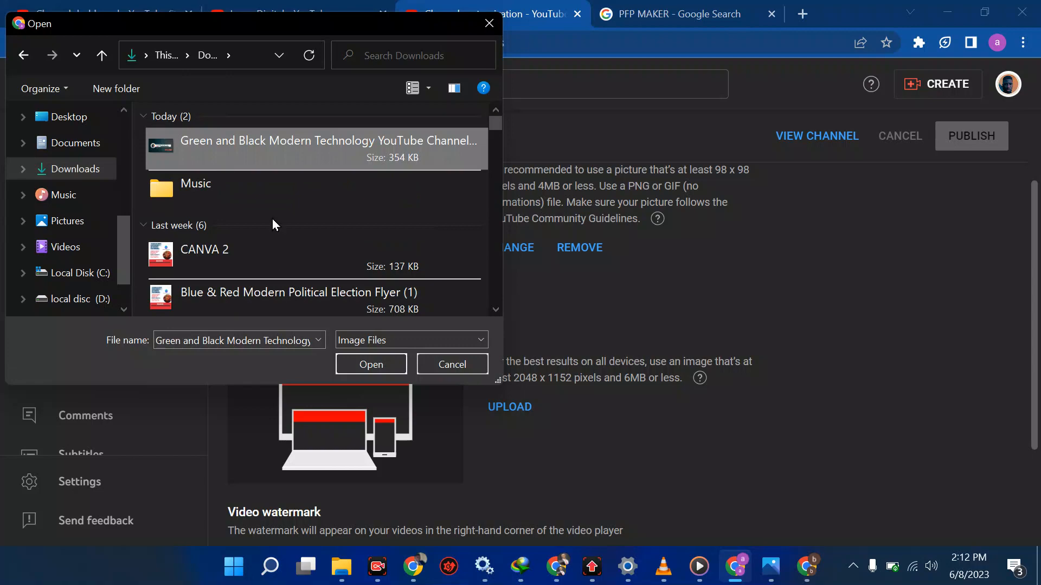
click(367, 368)
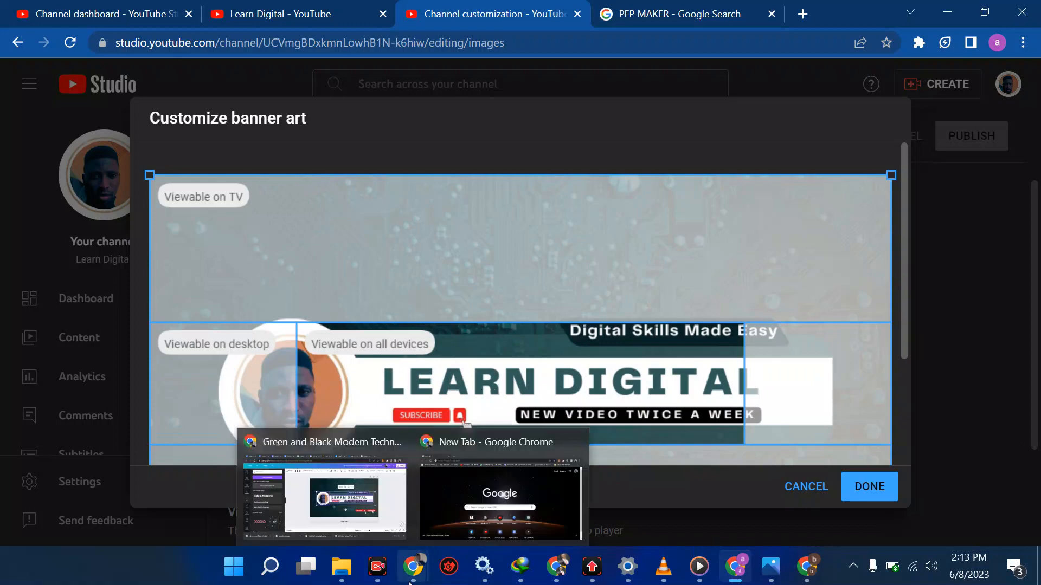
Return to the Canva banner design, shrink the selected picture, title and taglines together and reposition them near the centre.
mouse_move(413, 567)
click(389, 486)
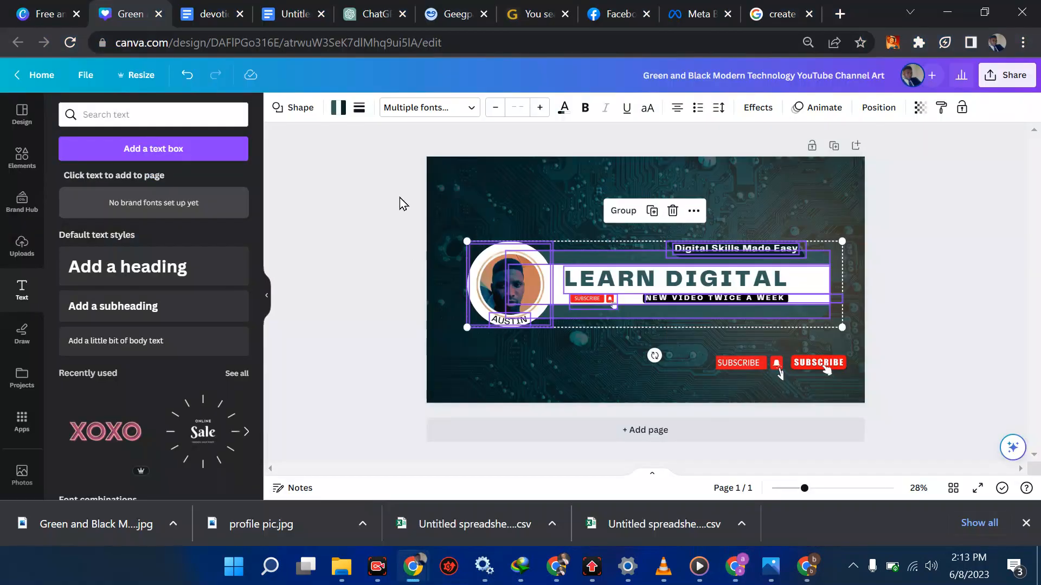
drag(402, 203, 881, 344)
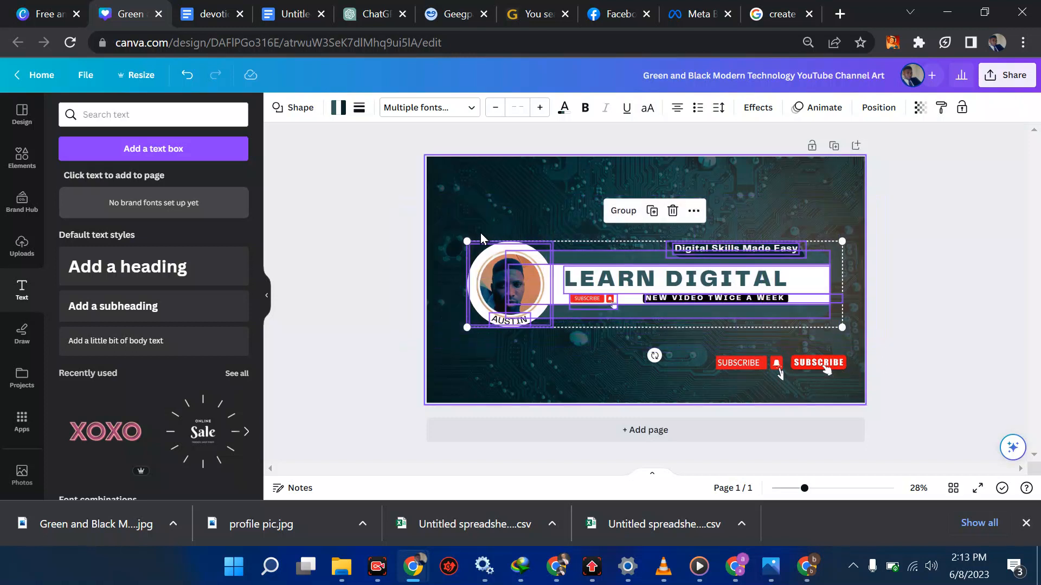
drag(468, 242, 578, 268)
drag(647, 300, 603, 295)
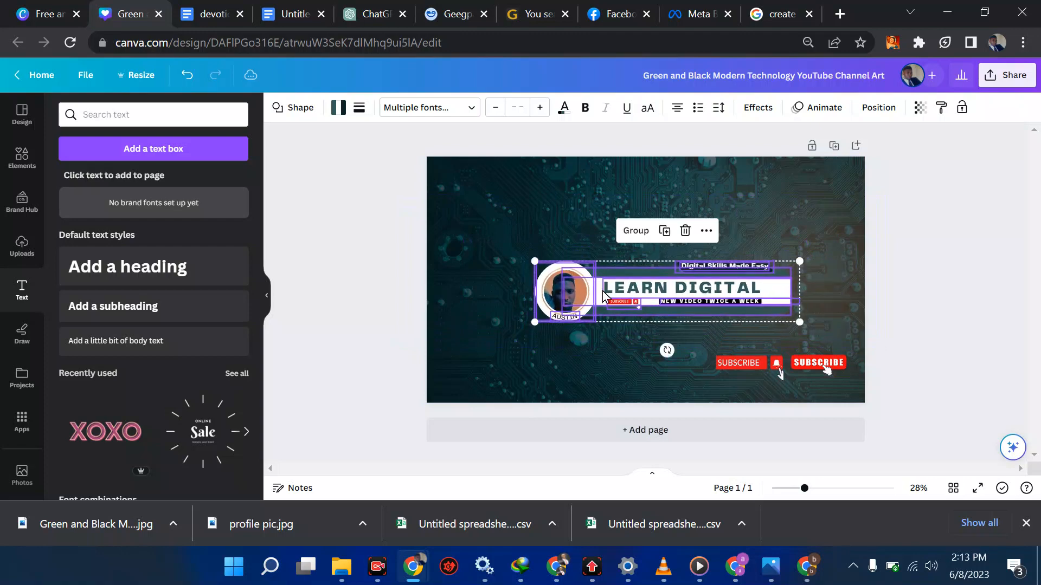
Download the resized banner design as a PNG at 2,560 × 1,440 px.
click(999, 81)
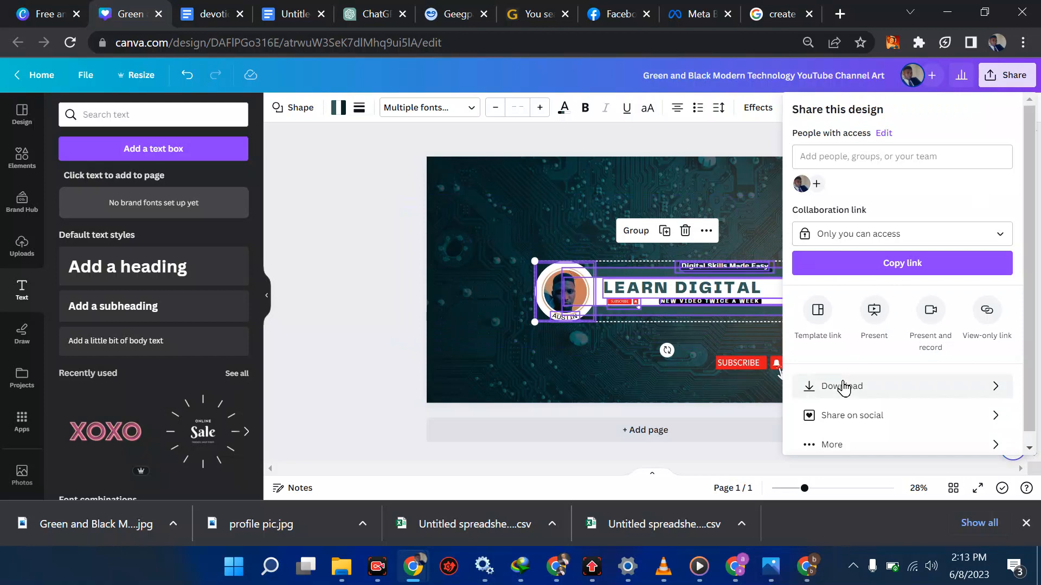
click(843, 386)
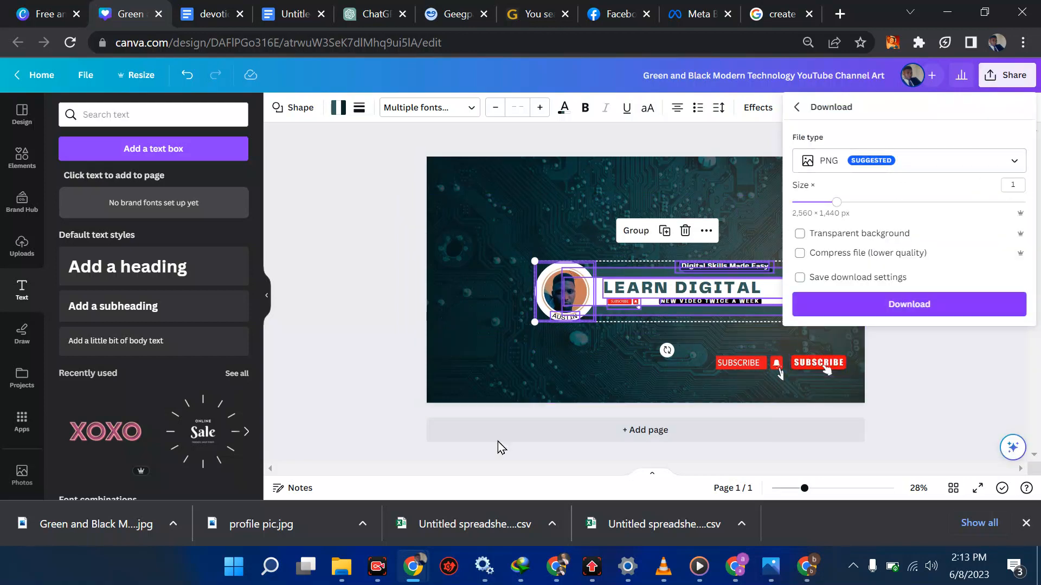
click(881, 310)
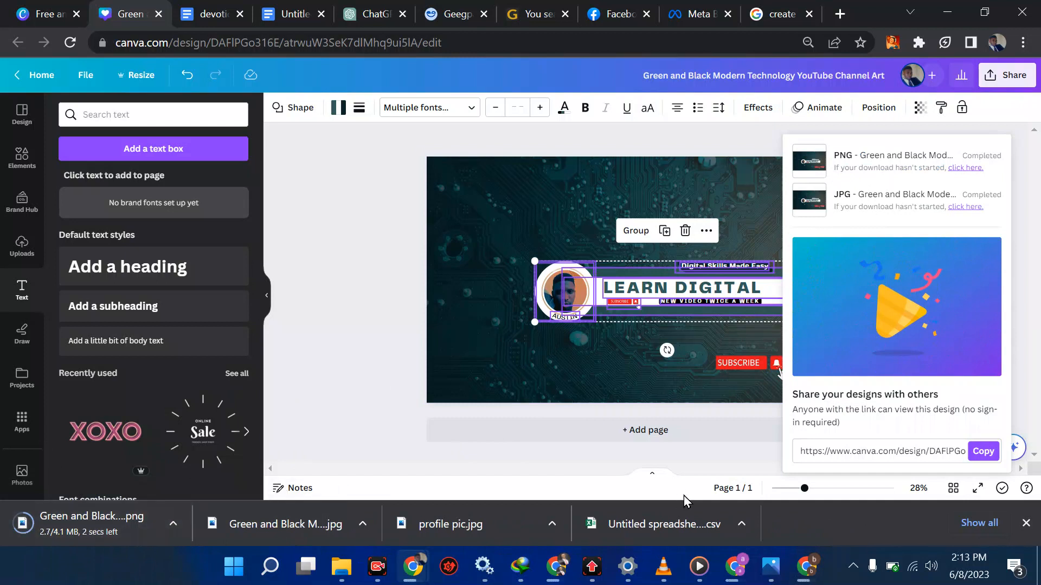
click(722, 529)
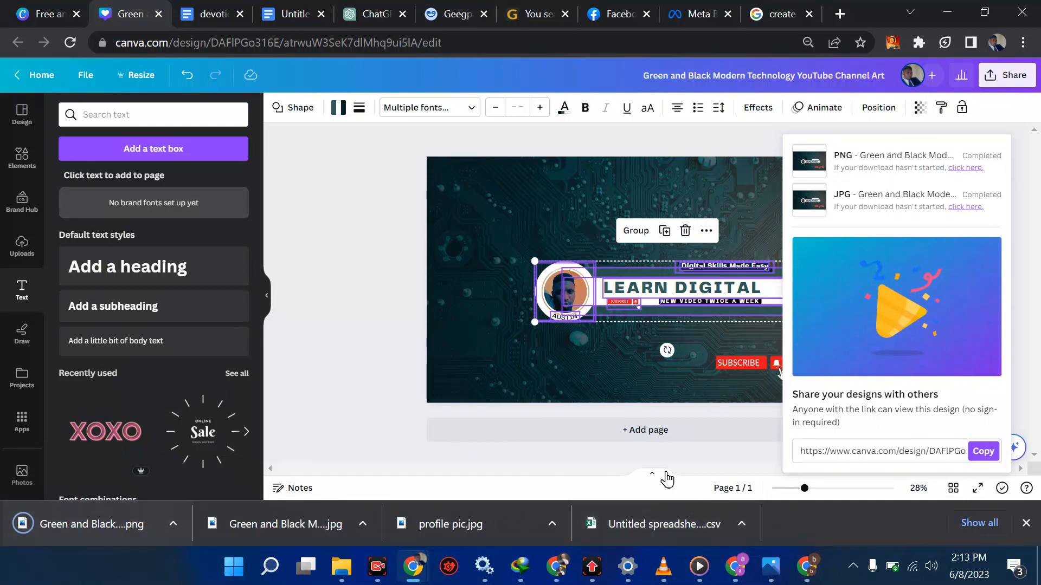
Return to YouTube Studio, replace the pending banner upload with the new PNG from Downloads, and check its TV, desktop and all-devices areas.
mouse_move(735, 566)
click(767, 515)
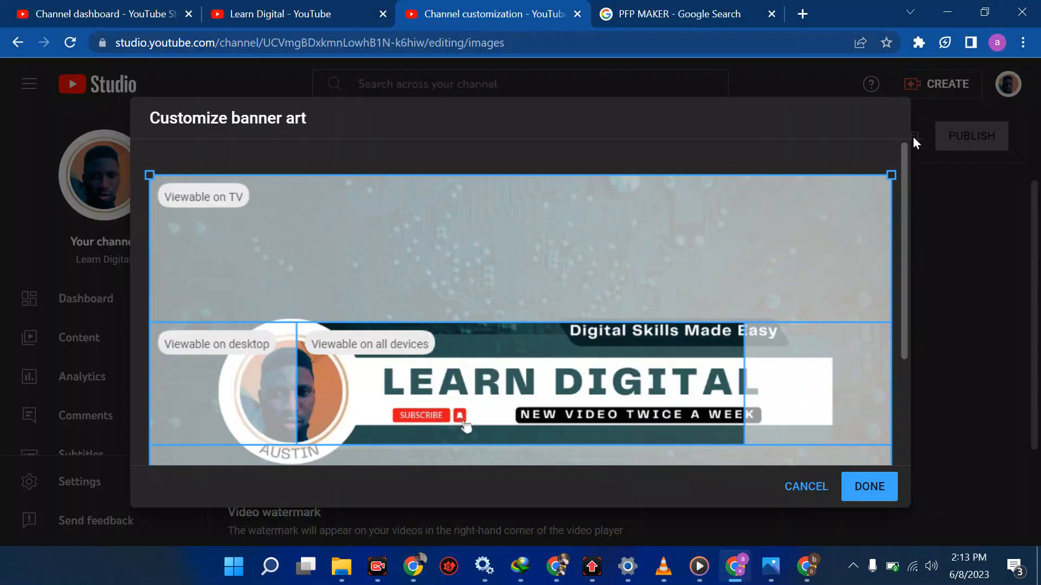
click(799, 489)
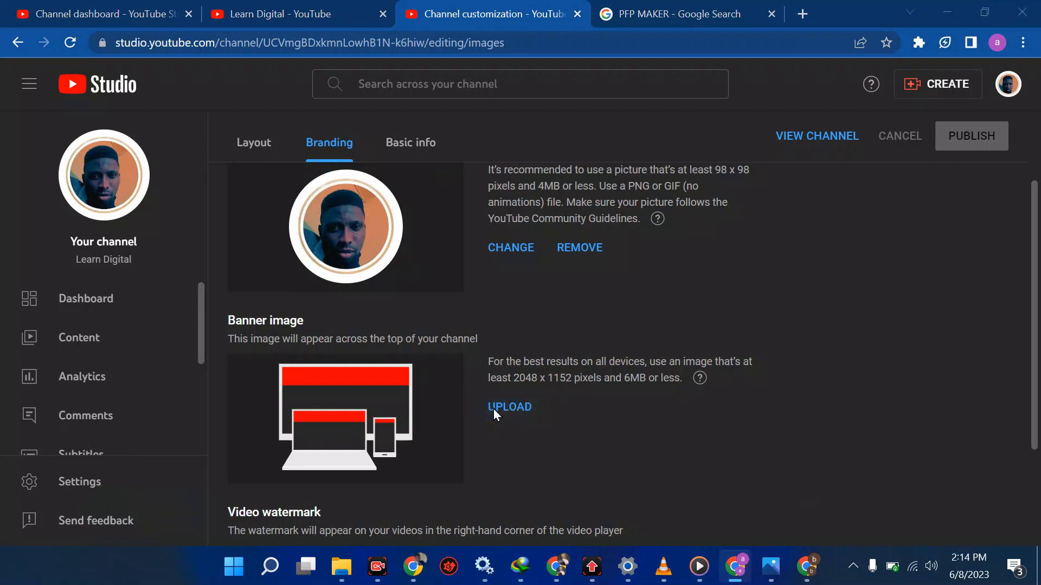
click(493, 409)
click(246, 140)
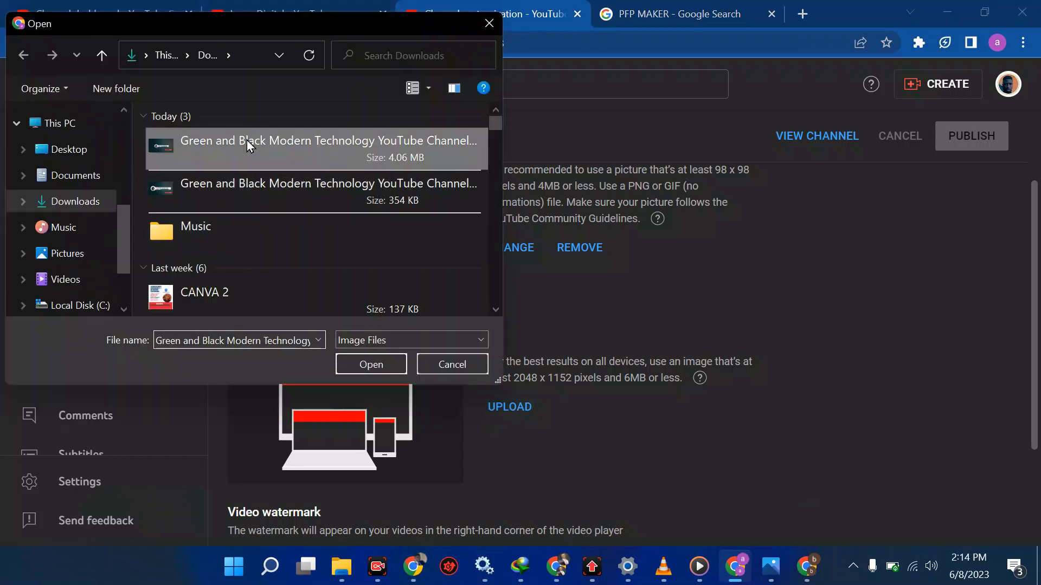
click(361, 358)
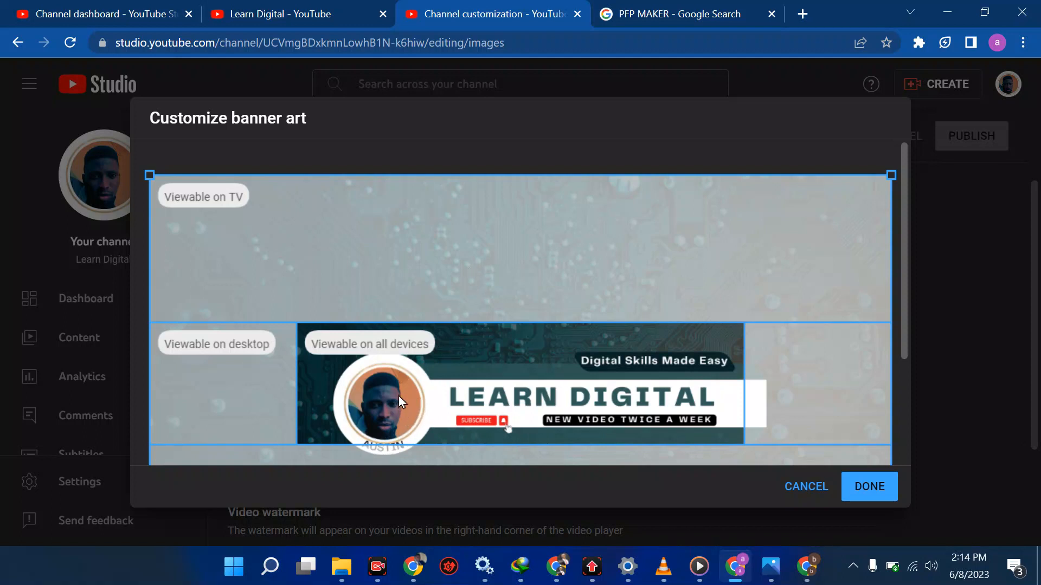
scroll(512, 396, down, 2)
scroll(542, 379, up, 1)
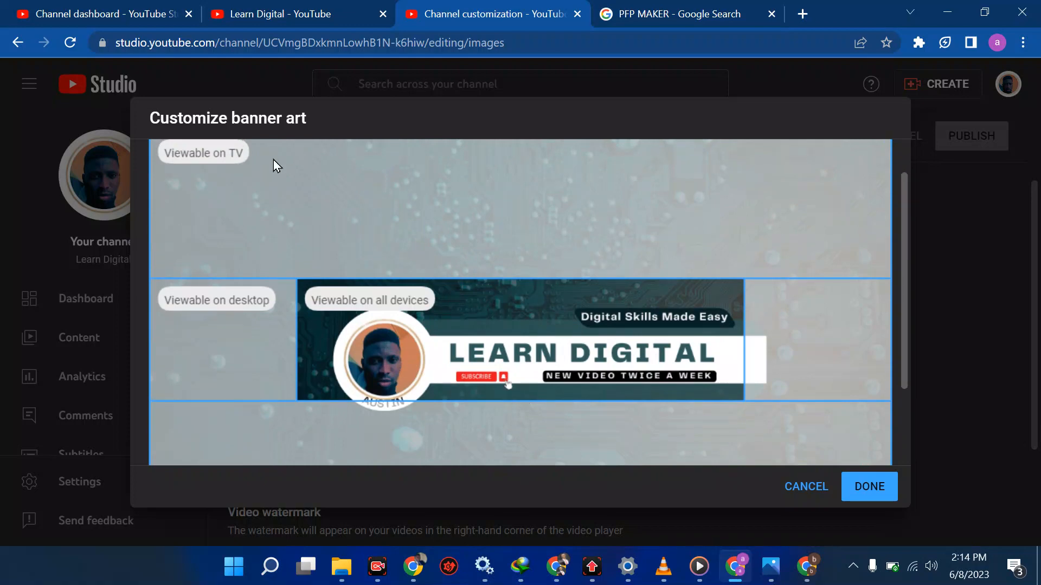
mouse_move(200, 155)
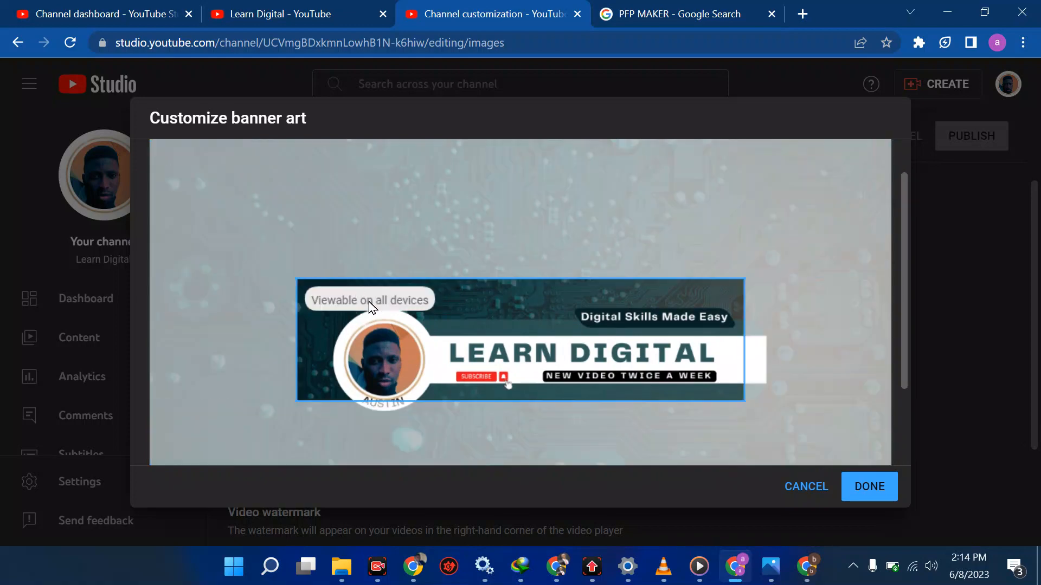
mouse_move(382, 300)
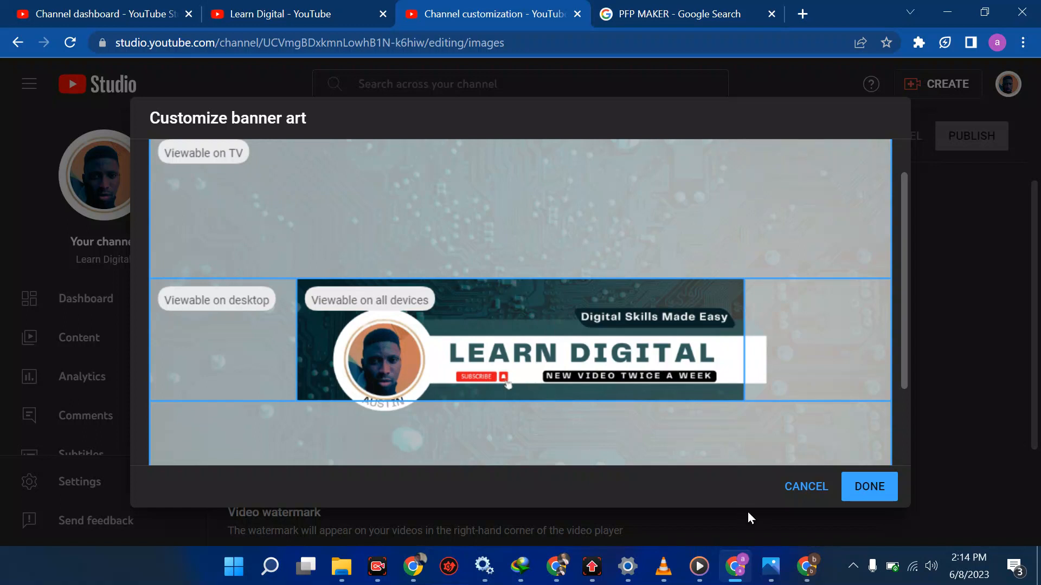
Switch back to the Canva design and move the grouped picture, title and taglines slightly up and to the left.
click(556, 567)
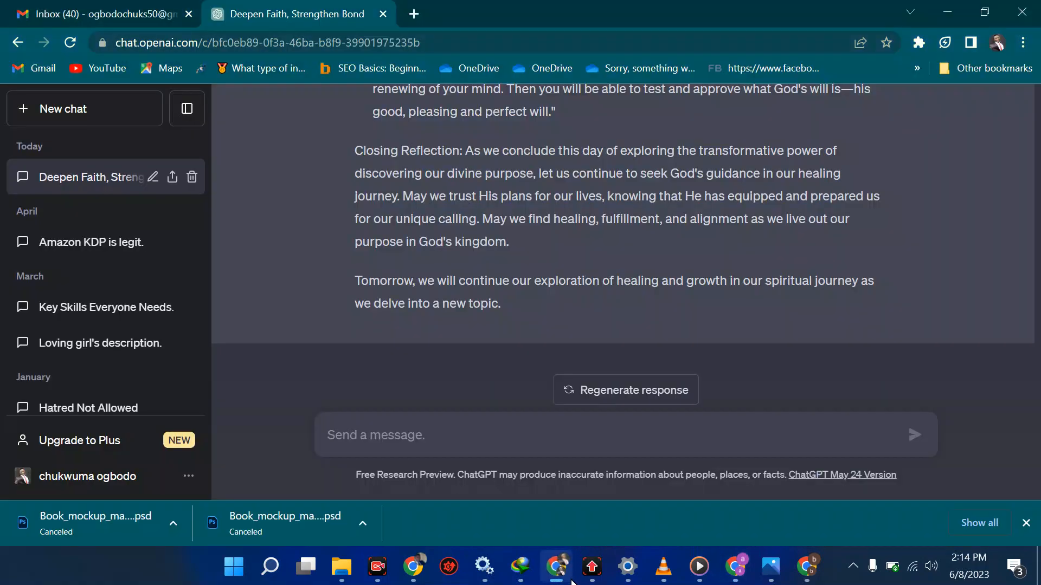
mouse_move(413, 567)
click(325, 488)
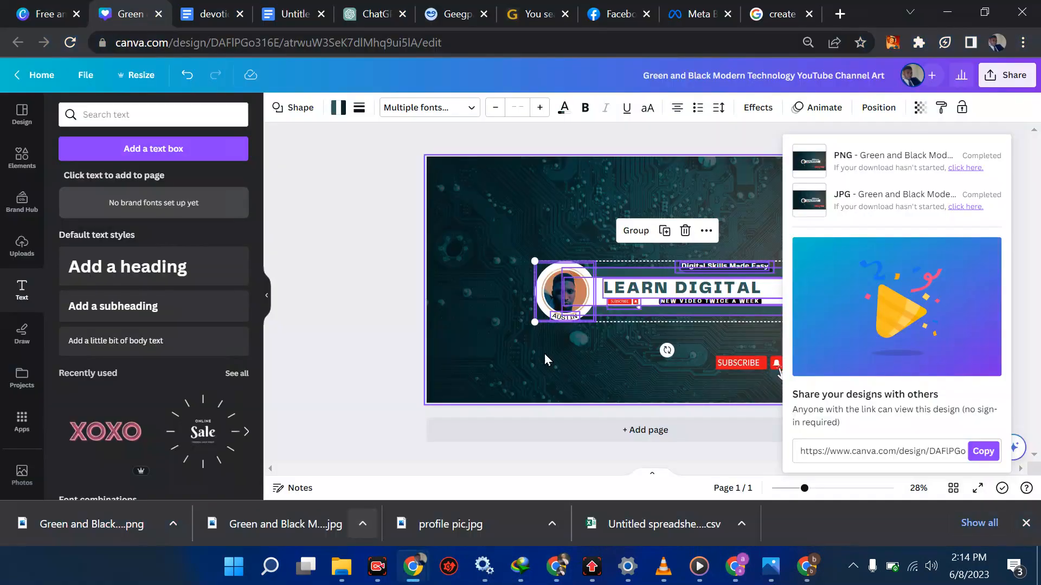
drag(594, 297, 588, 290)
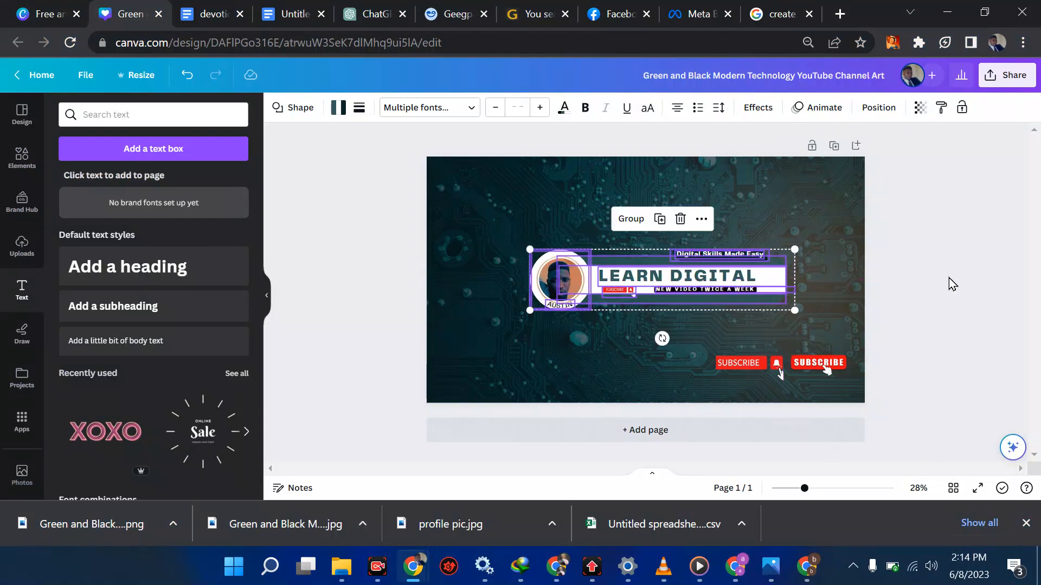
Download the adjusted banner design as a JPG with size 1 and quality 80.
click(1006, 75)
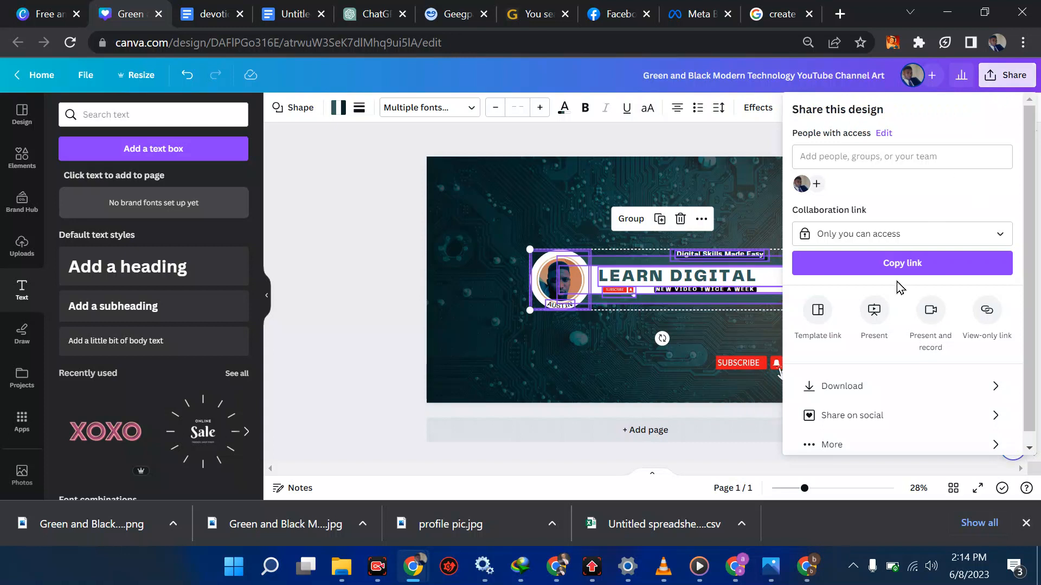
click(846, 385)
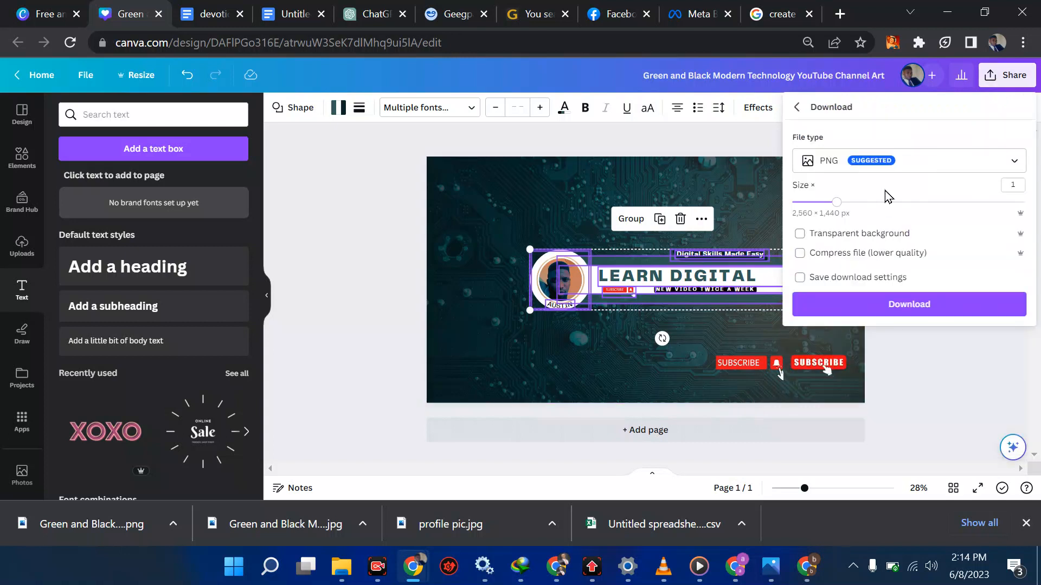
click(873, 165)
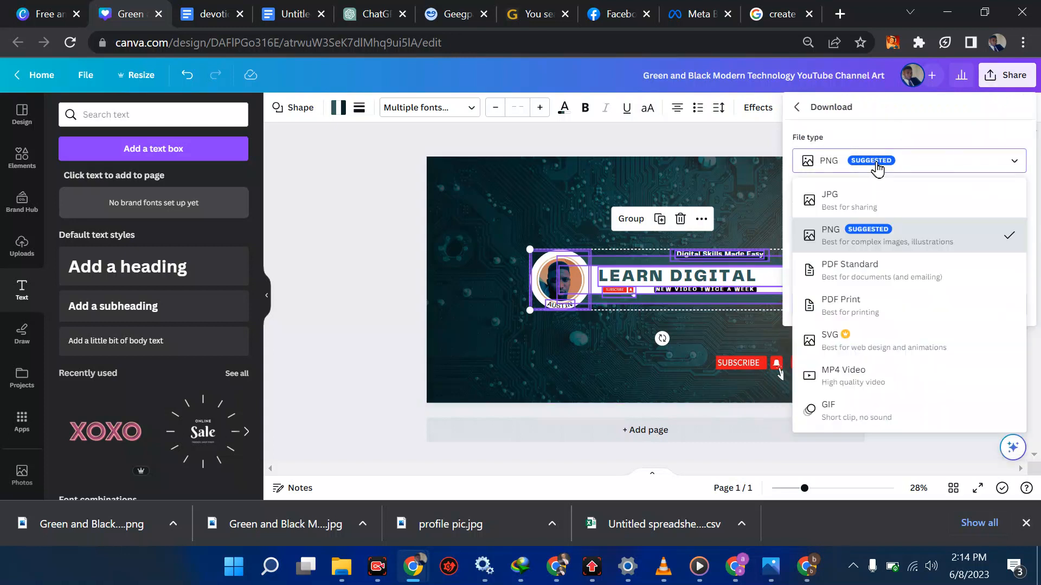
click(860, 206)
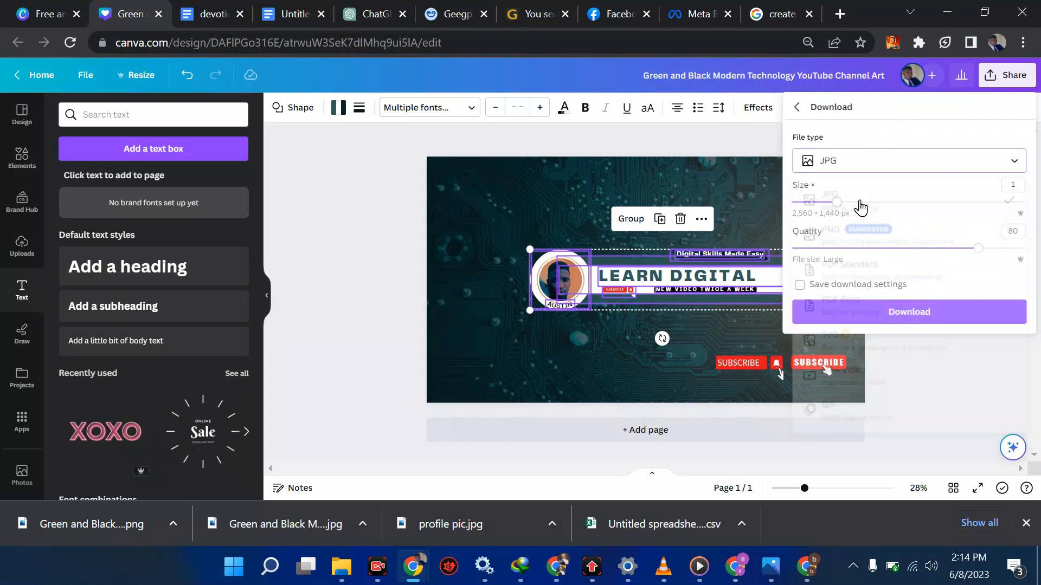
click(877, 313)
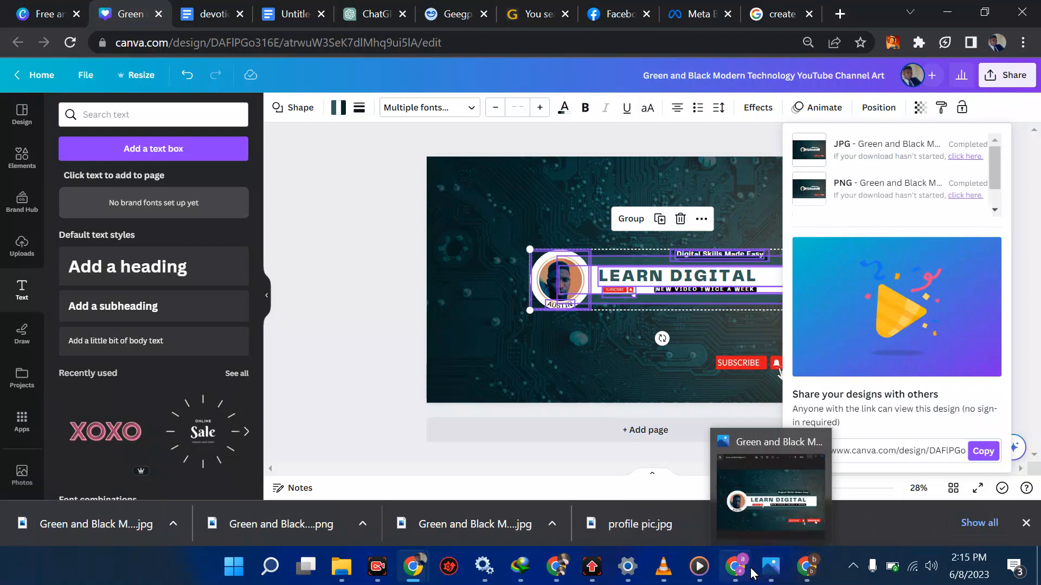
Return to YouTube Studio, discard the pending banner art, upload the newest JPG banner from Downloads and accept its crop.
mouse_move(753, 573)
click(721, 494)
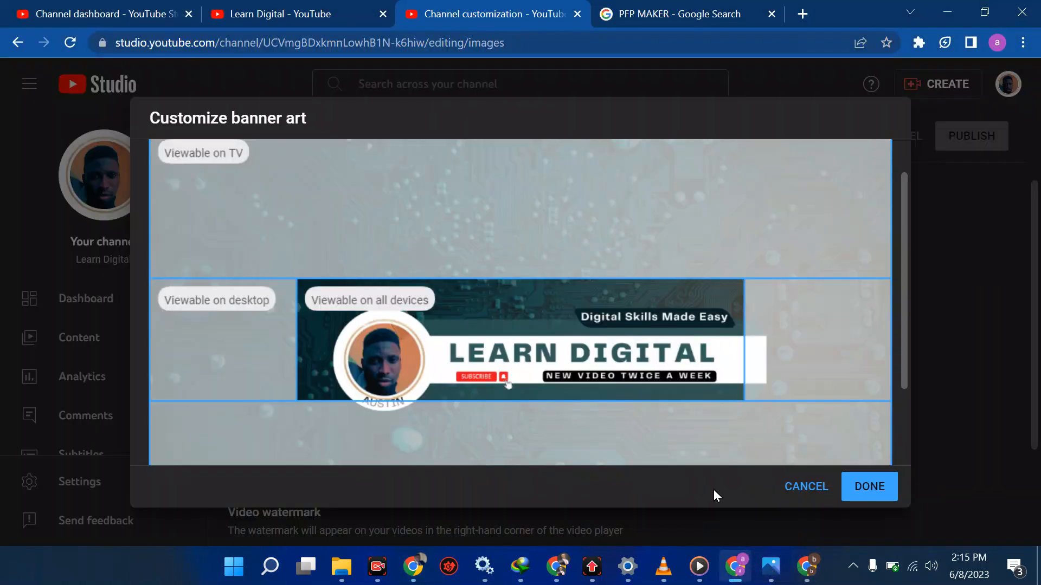
click(804, 487)
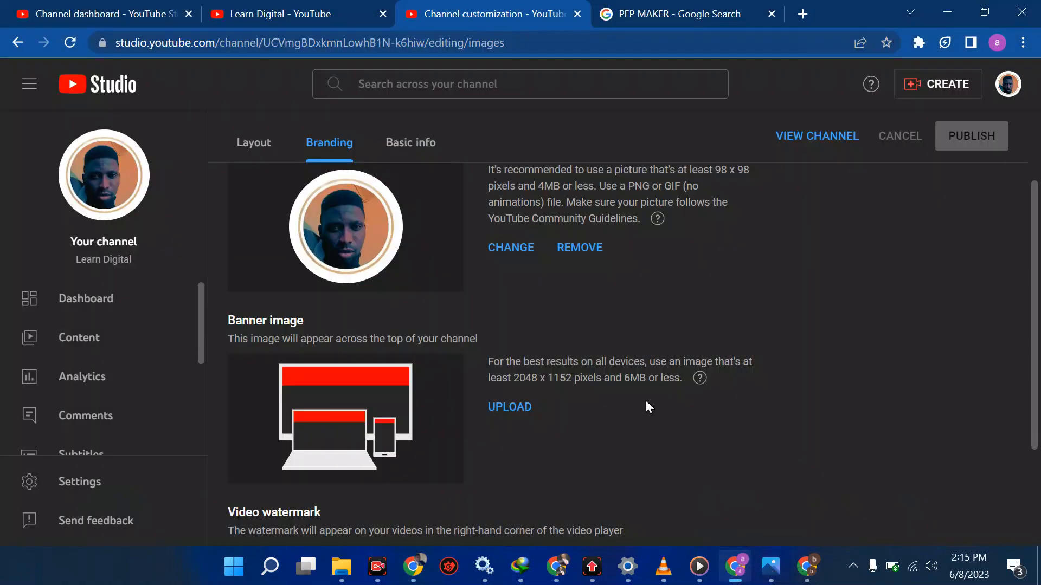
click(503, 408)
click(260, 161)
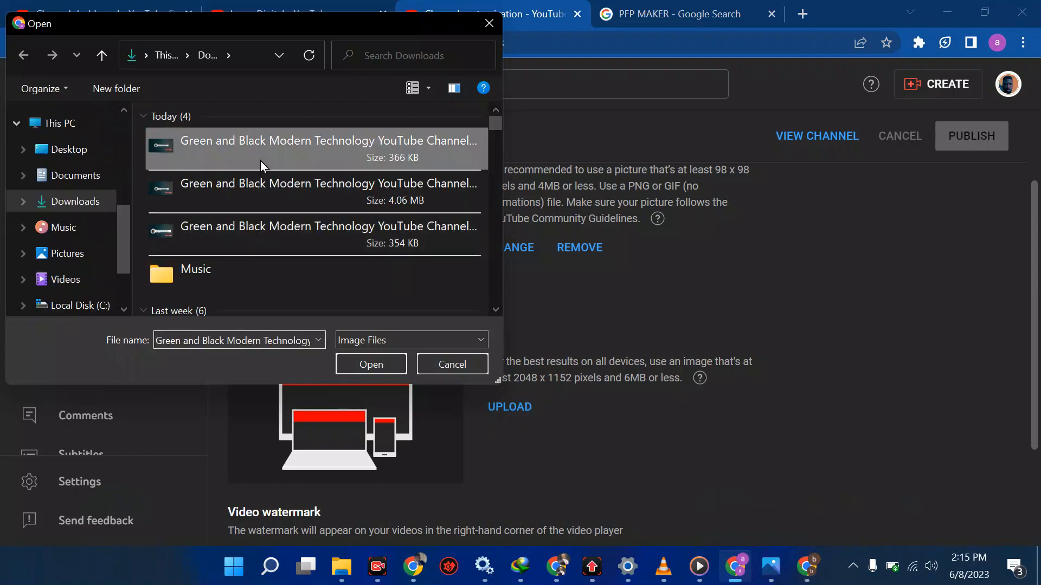
click(371, 364)
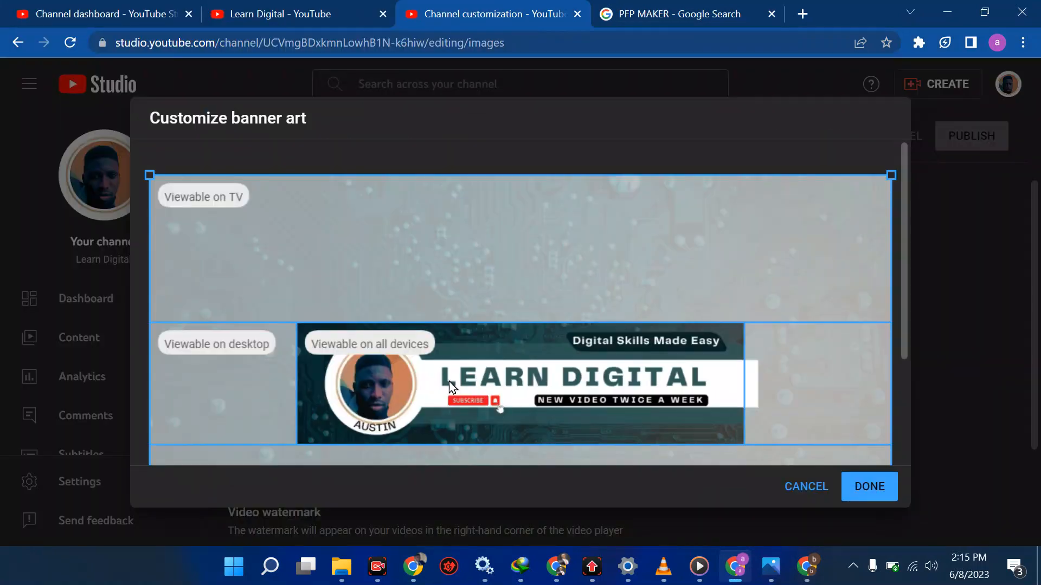
click(879, 487)
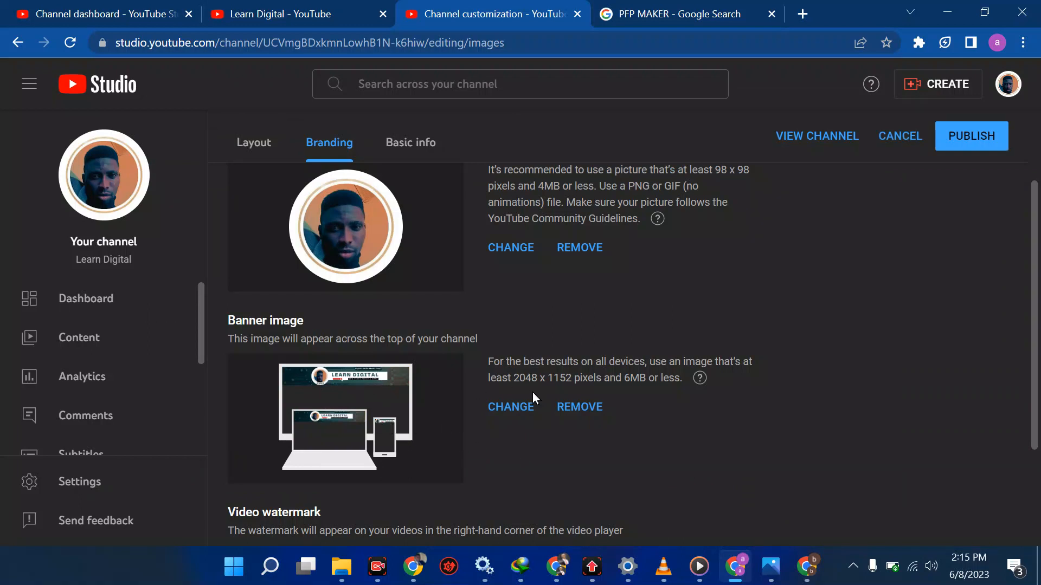
Look over the video watermark section, then open the channel's Basic info and review the name, handle and description fields.
scroll(532, 392, down, 3)
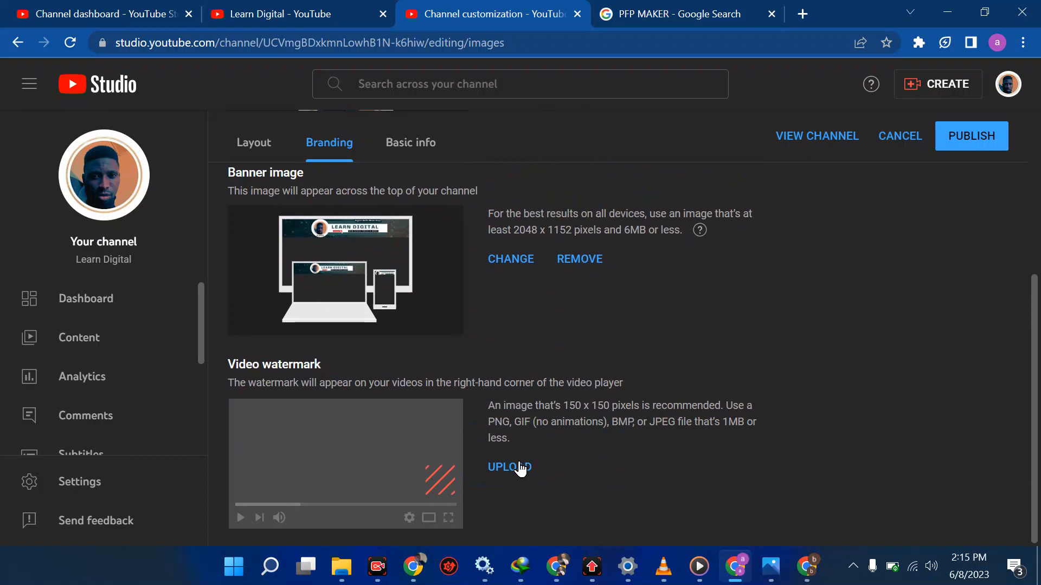
click(410, 154)
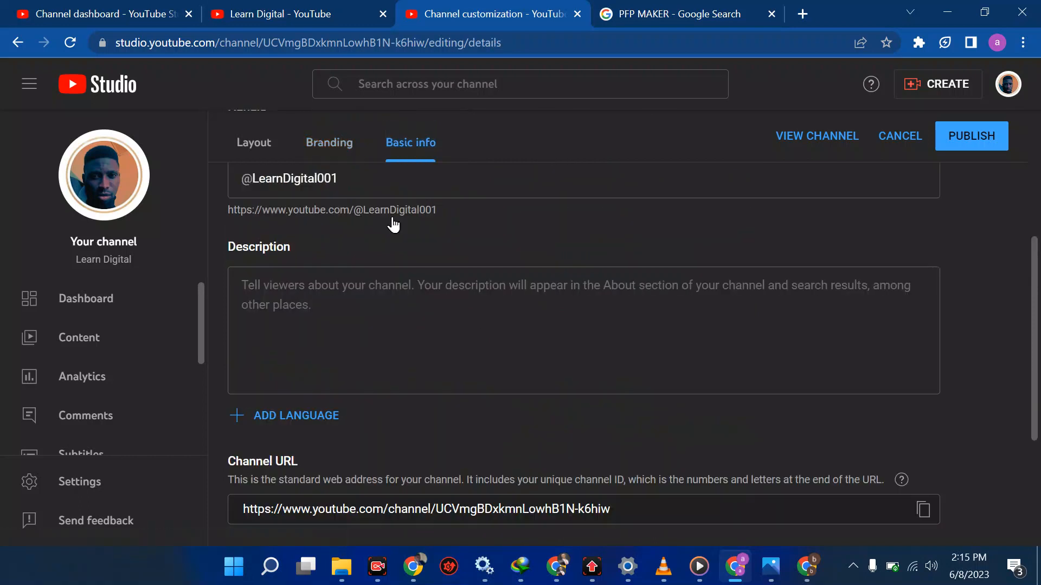
scroll(370, 229, up, 3)
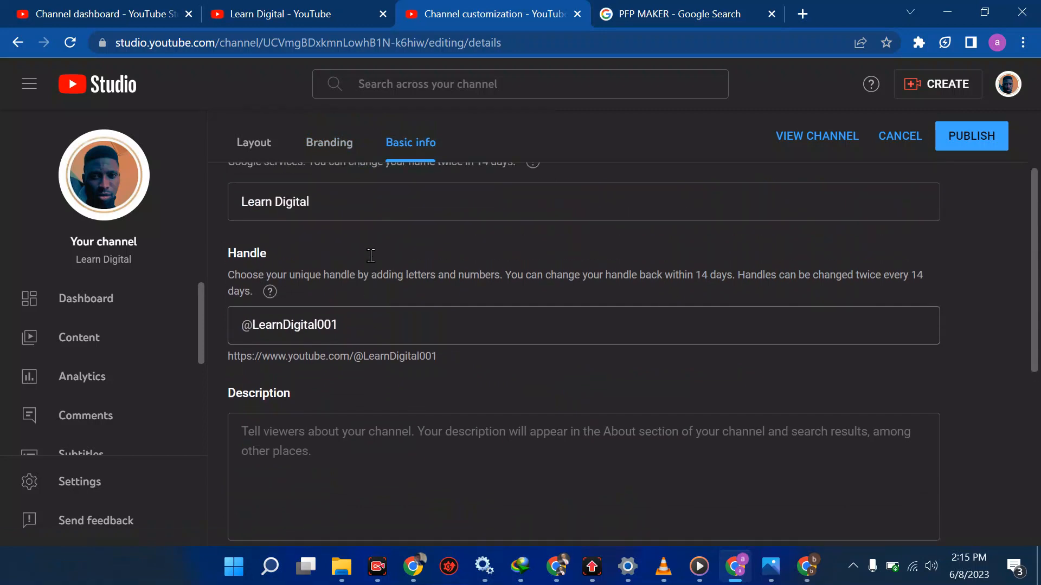
Review the channel's name and handle fields in the basic info.
click(351, 204)
scroll(351, 204, up, 1)
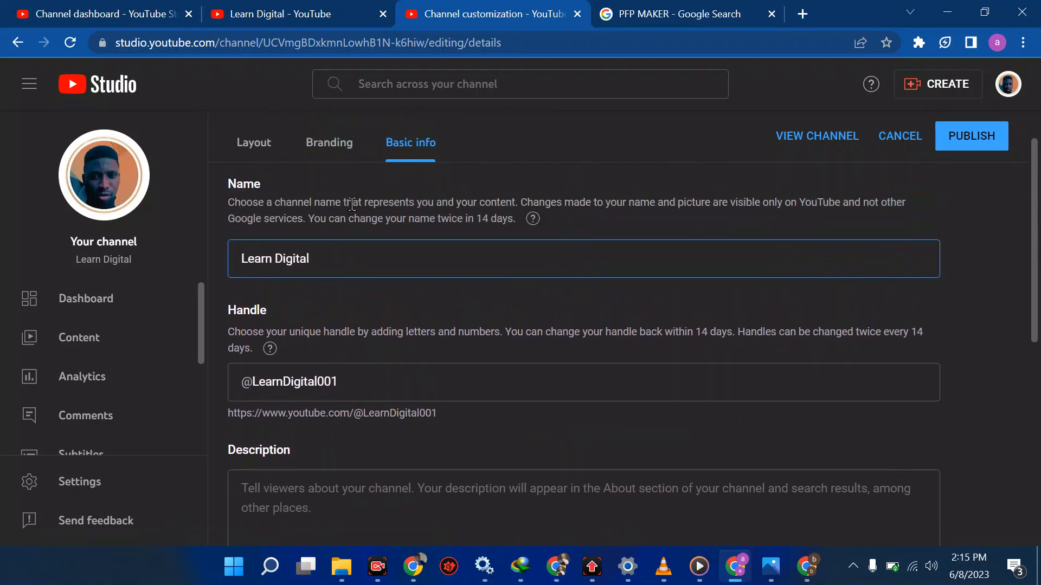
scroll(341, 260, down, 1)
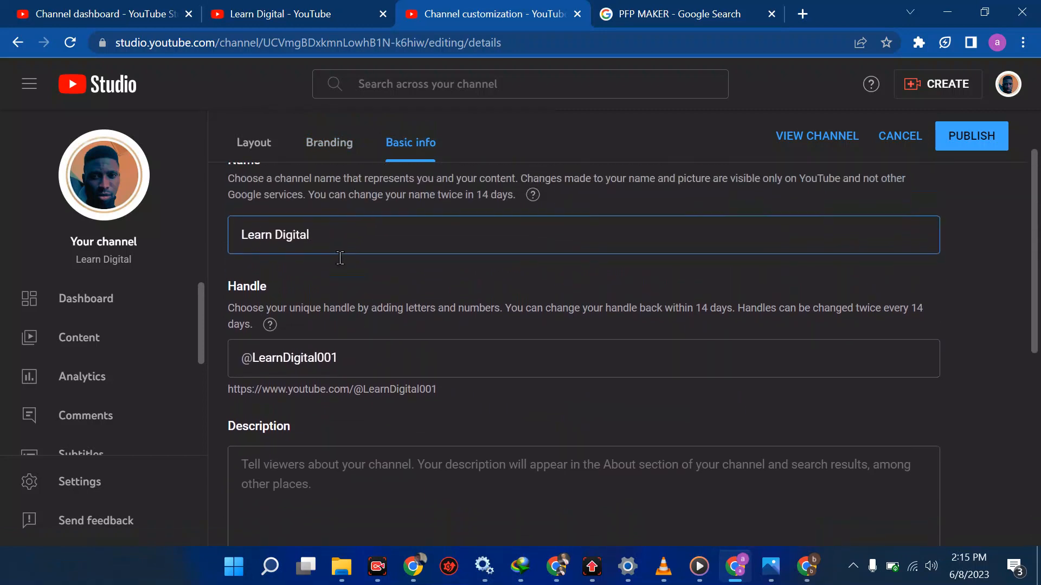
click(355, 352)
scroll(359, 441, down, 2)
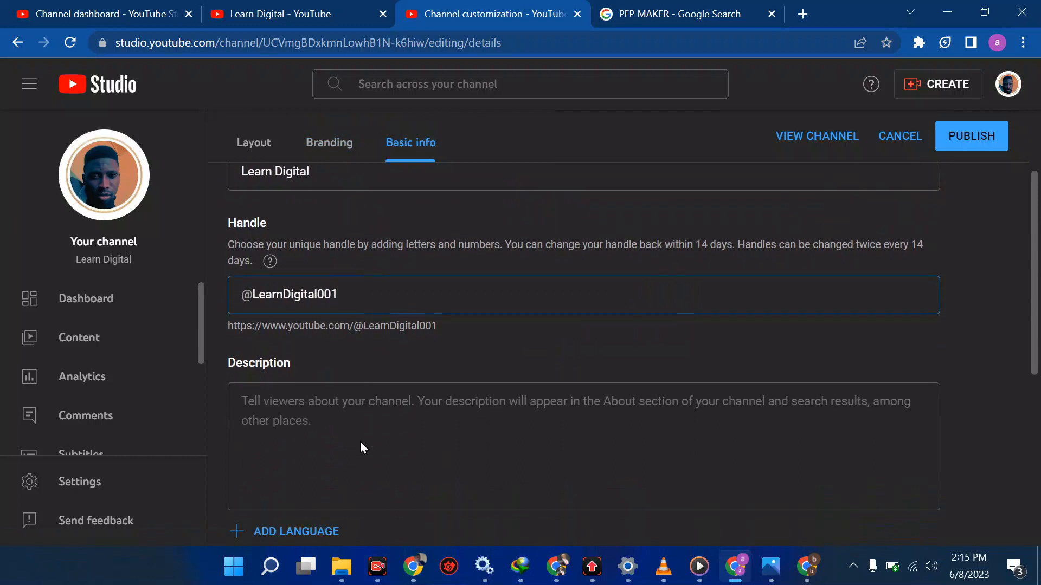
click(298, 374)
text(IN MY)
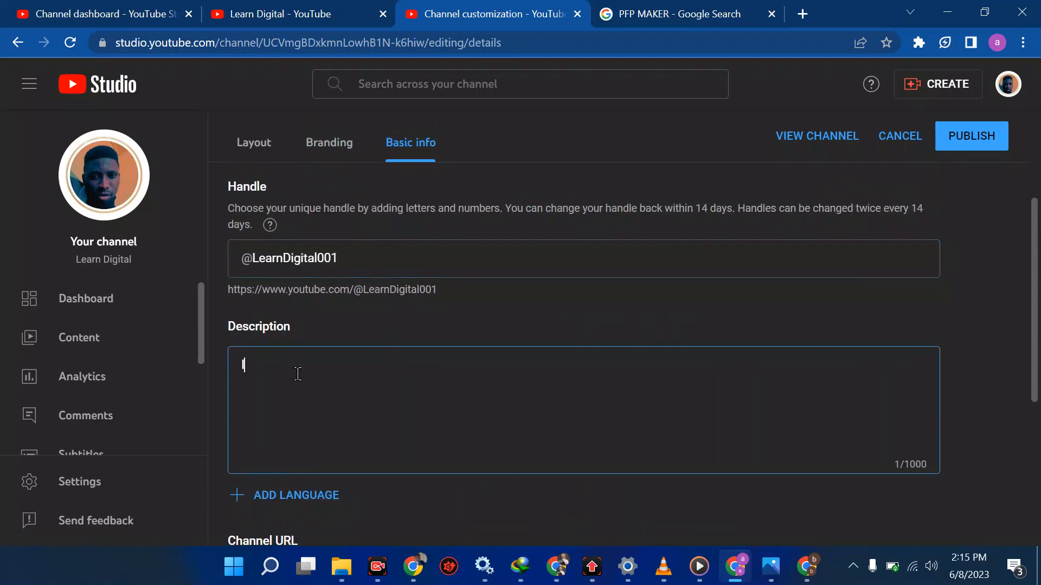
key(BackSpace)
key(BackSpace)
key(BackSpace)
key(BackSpace)
key(BackSpace)
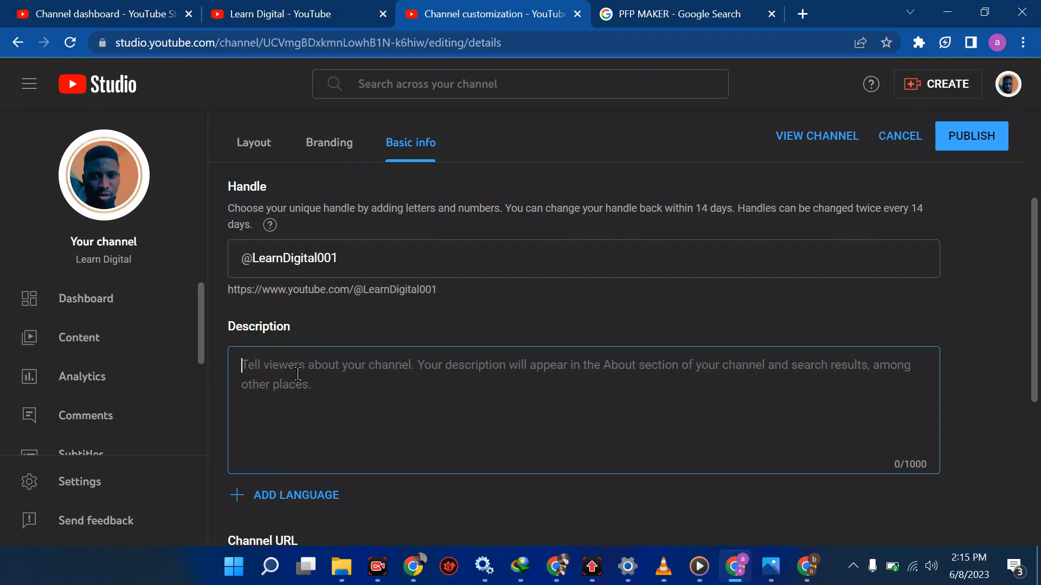
Open the channel translation settings, choose English as the original language, check the translation language option, and cancel the dialog.
scroll(297, 374, down, 2)
click(285, 436)
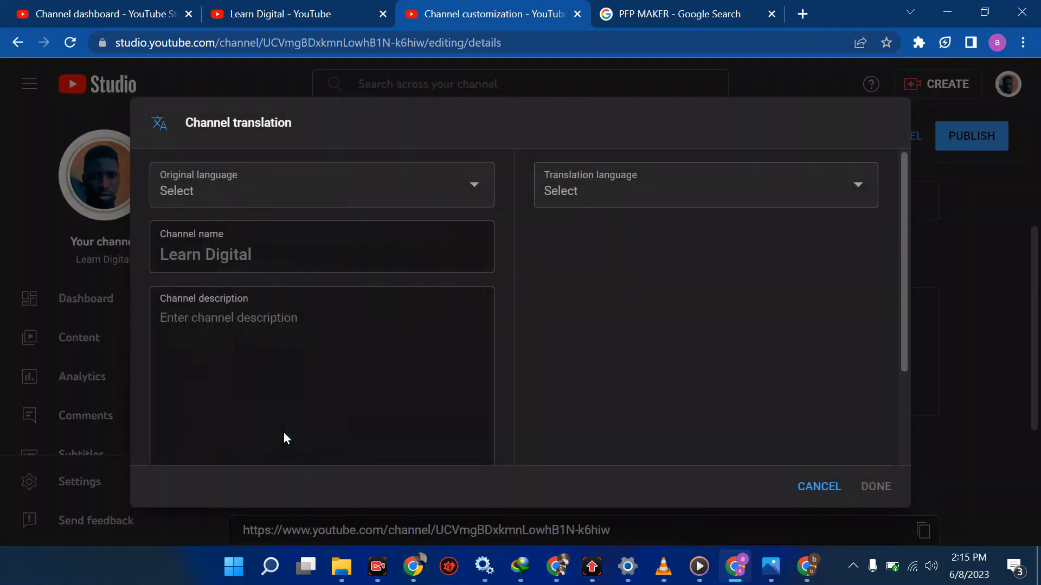
click(298, 210)
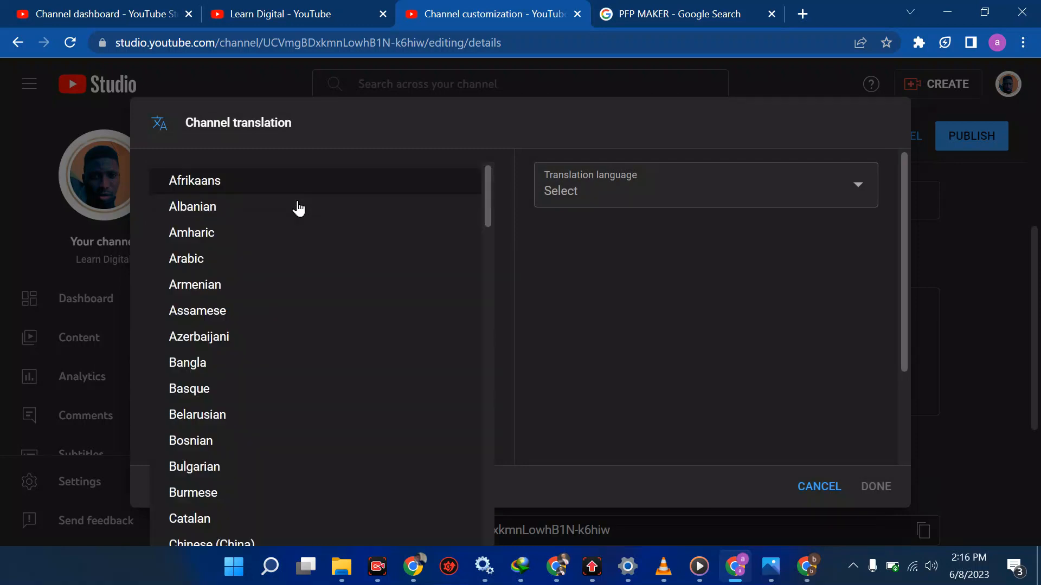
key(e)
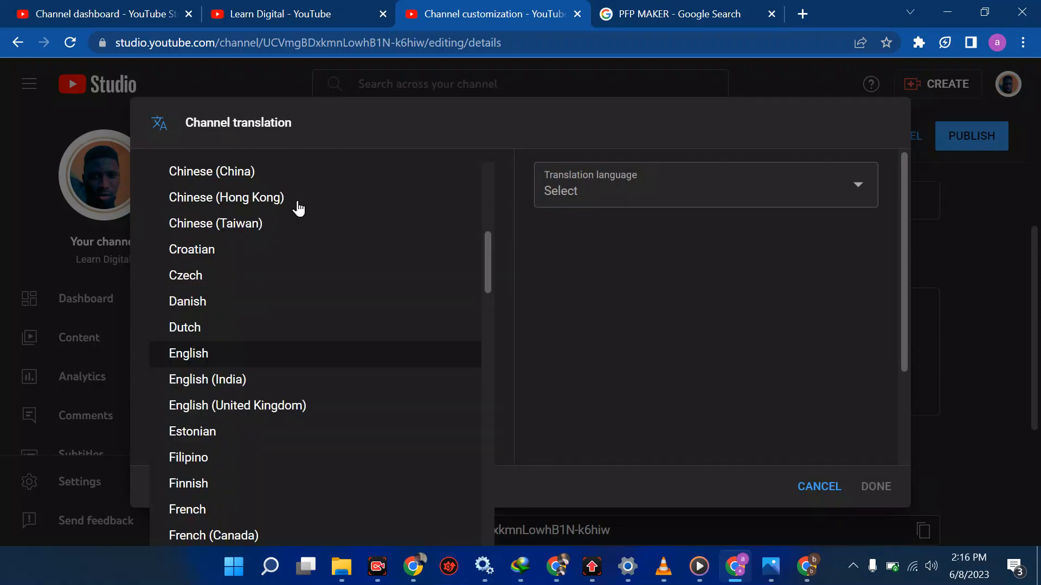
click(231, 356)
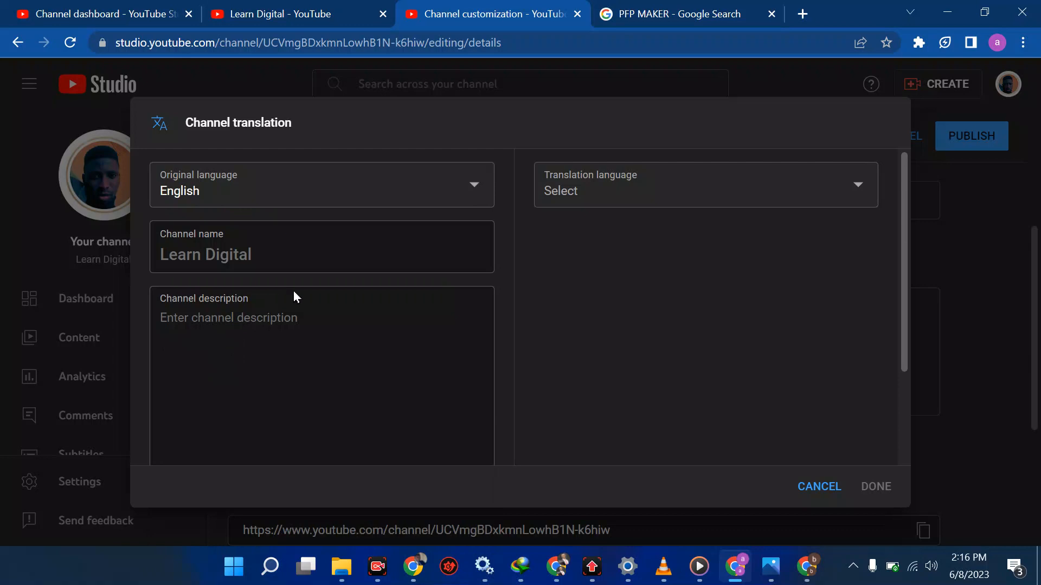
scroll(288, 307, down, 1)
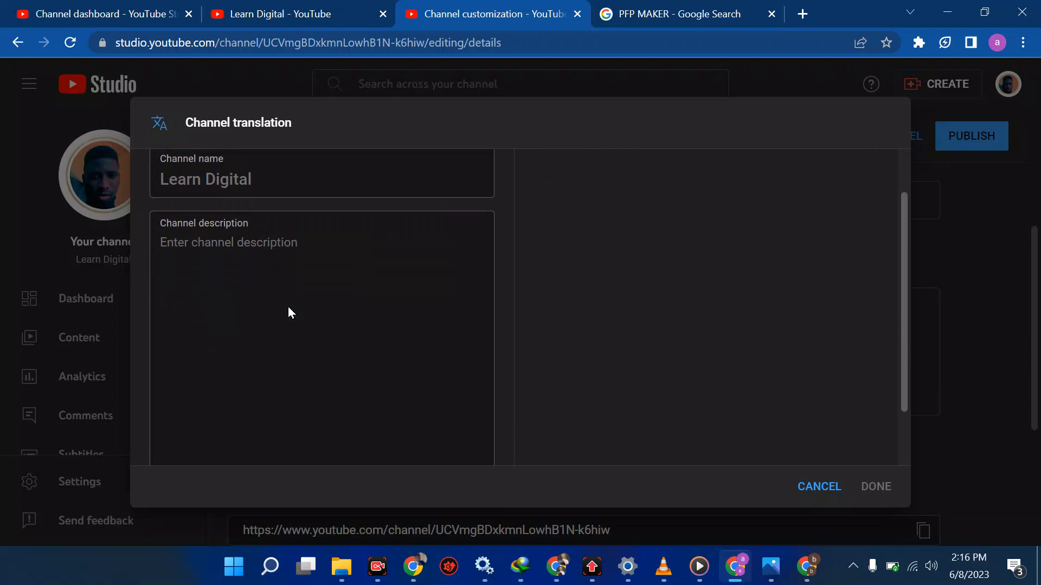
scroll(288, 307, up, 1)
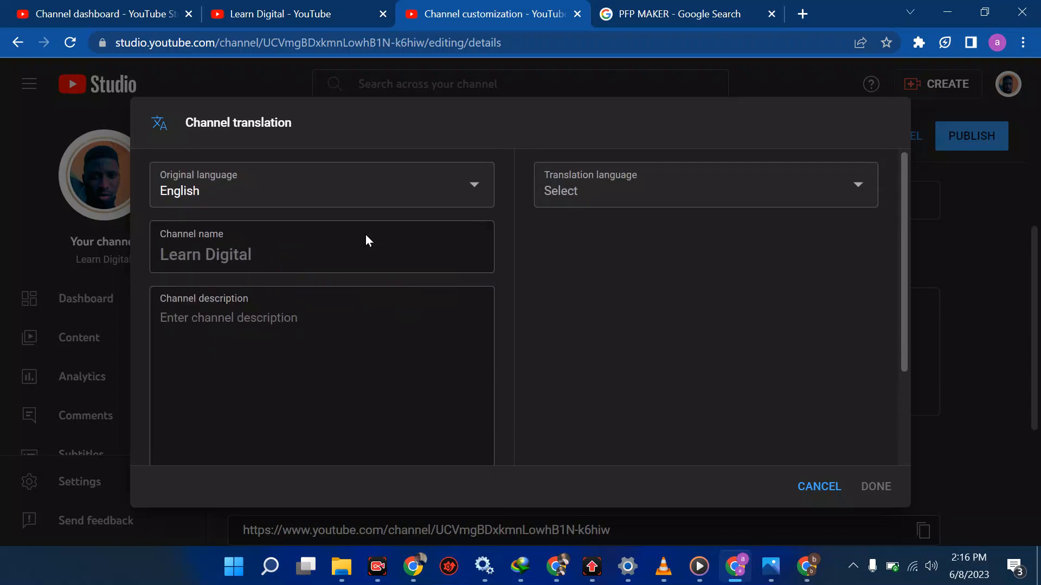
click(601, 193)
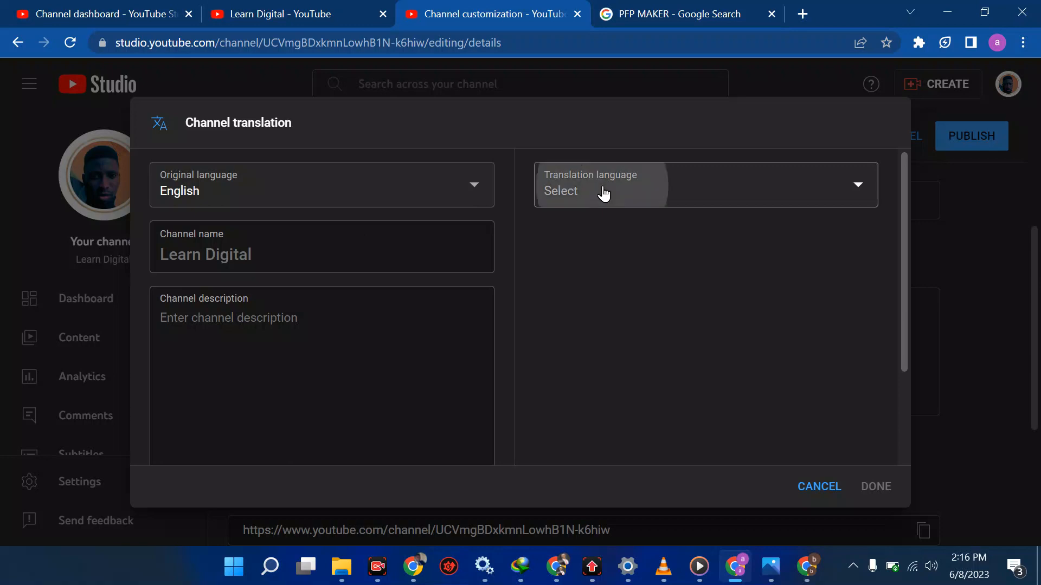
click(625, 111)
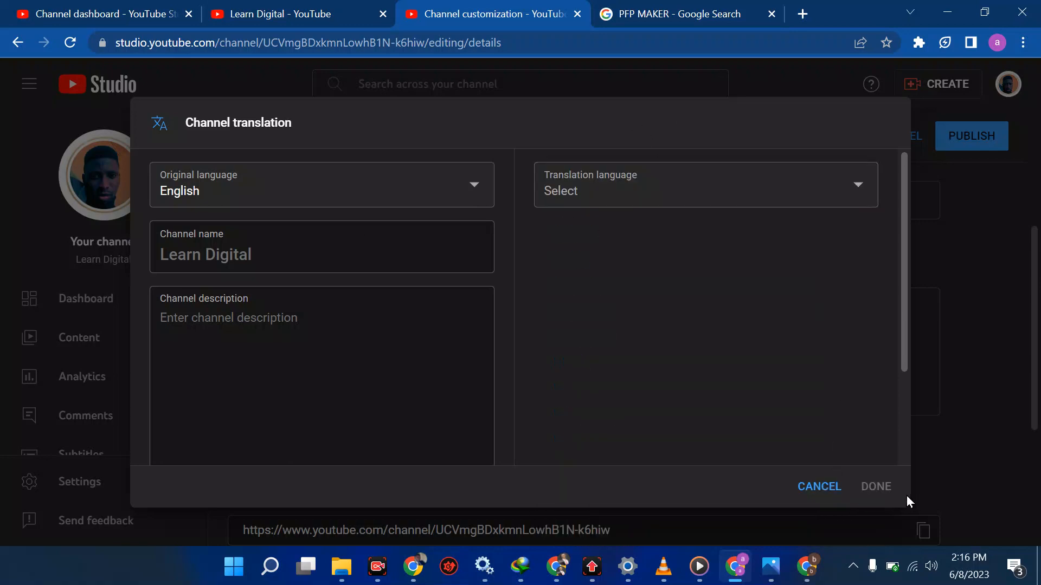
scroll(238, 411, down, 3)
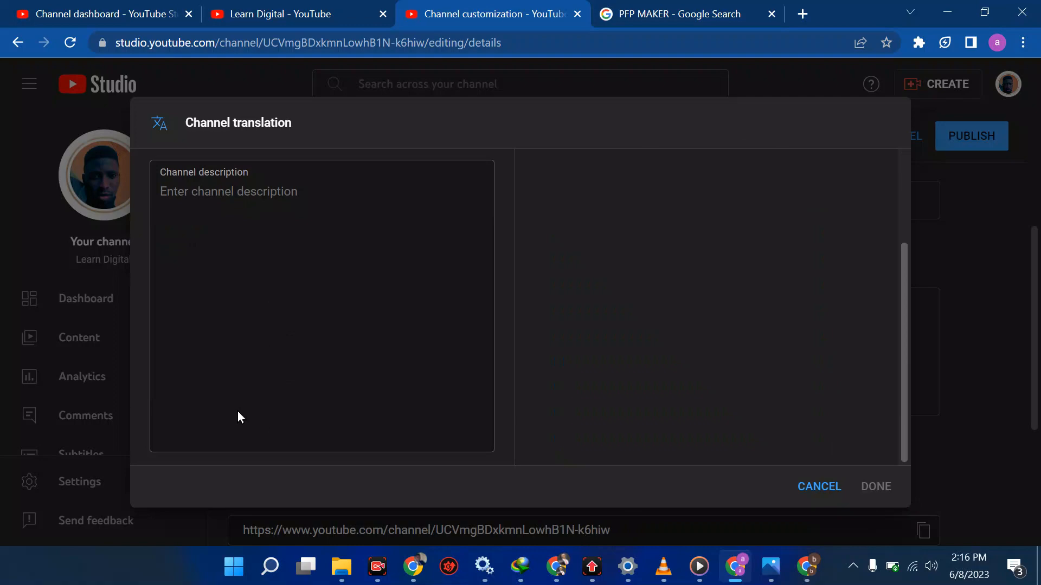
scroll(238, 411, up, 2)
click(815, 486)
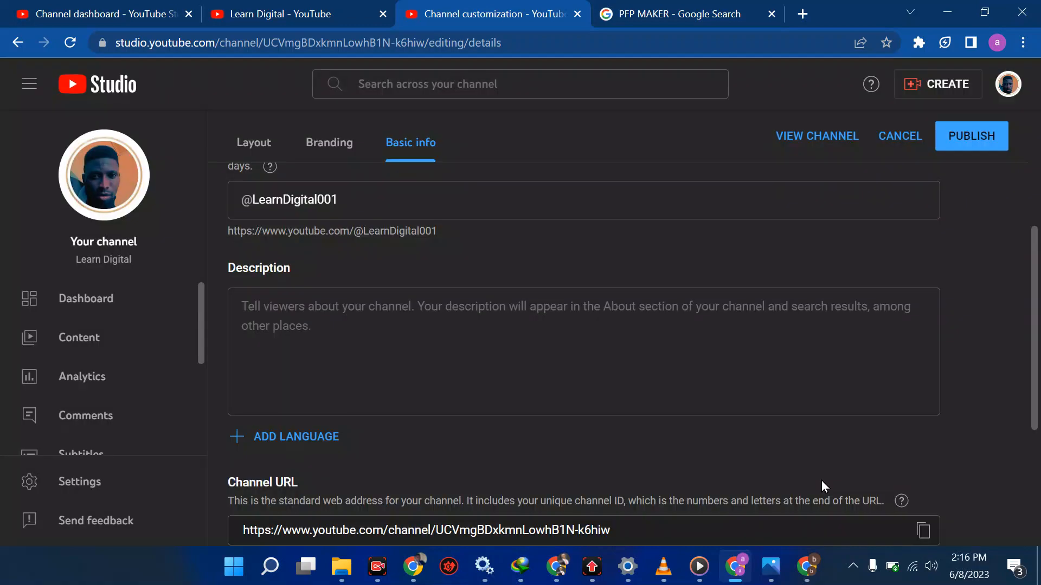
Look over the channel URL, links and contact info sections of the basic info.
scroll(416, 404, down, 4)
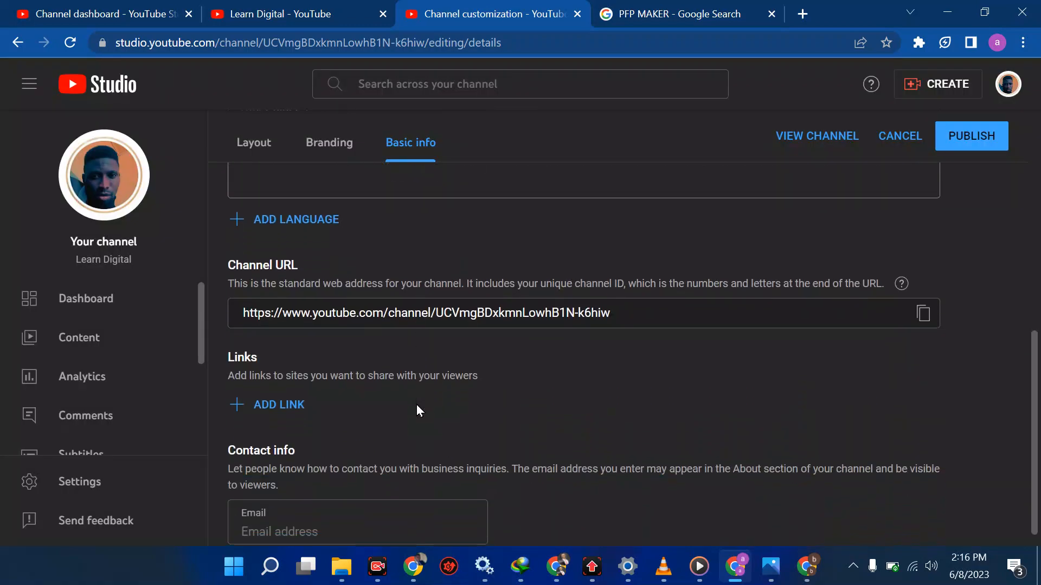
triple_click(634, 317)
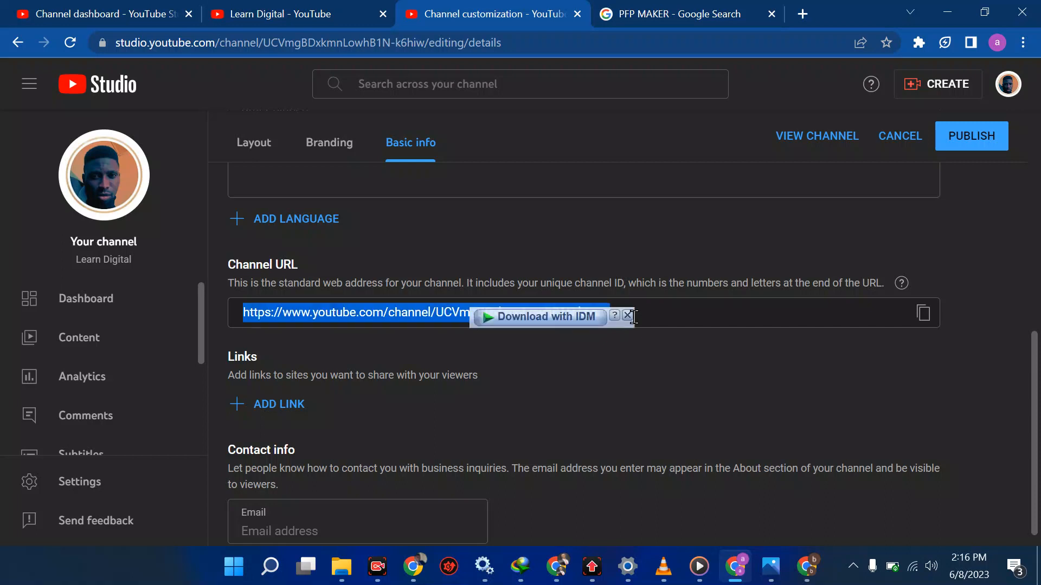
click(673, 316)
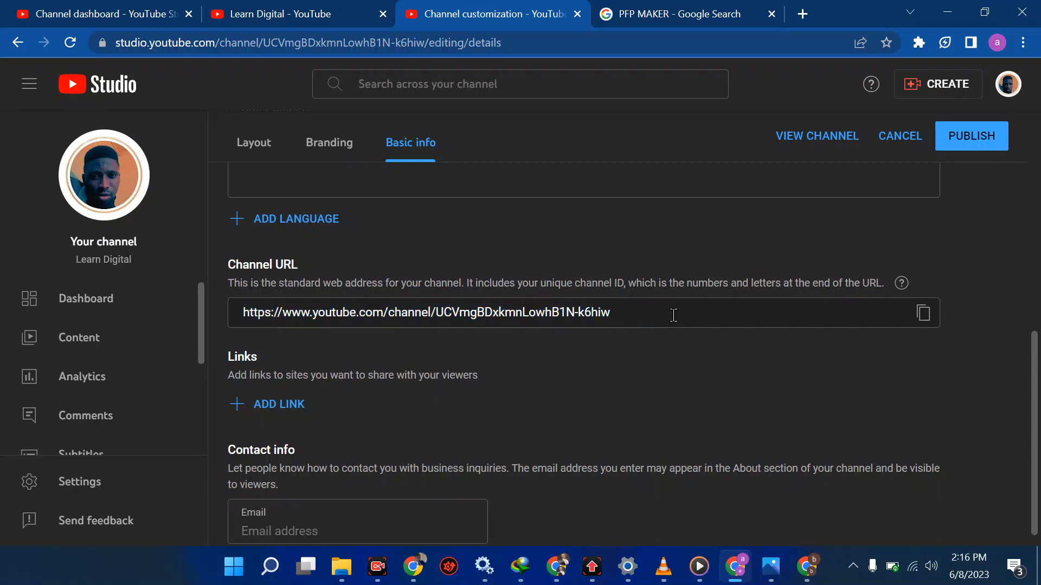
scroll(673, 315, down, 1)
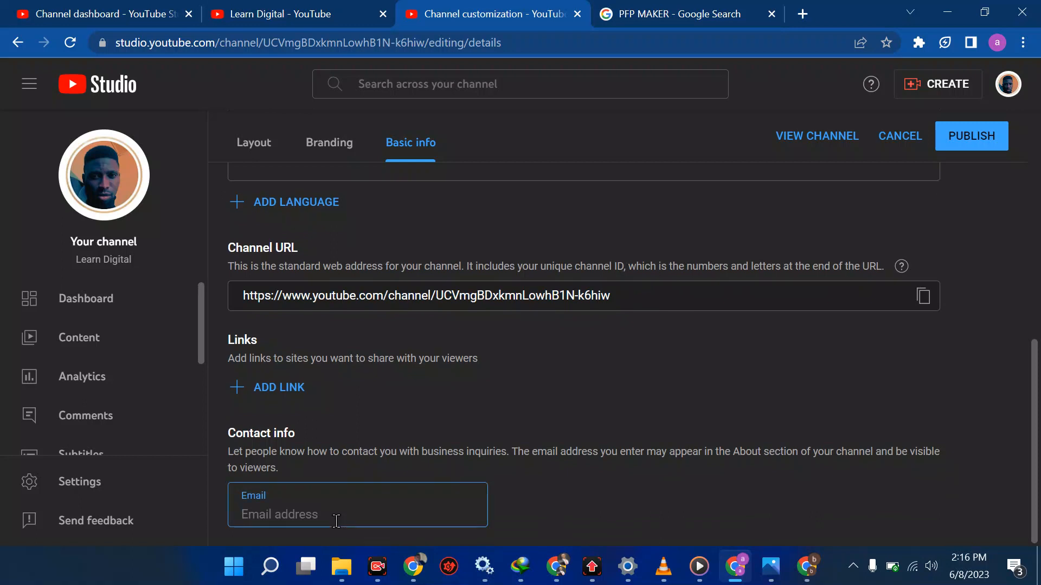
text(auu)
key(BackSpace)
key(BackSpace)
key(BackSpace)
text(kwu)
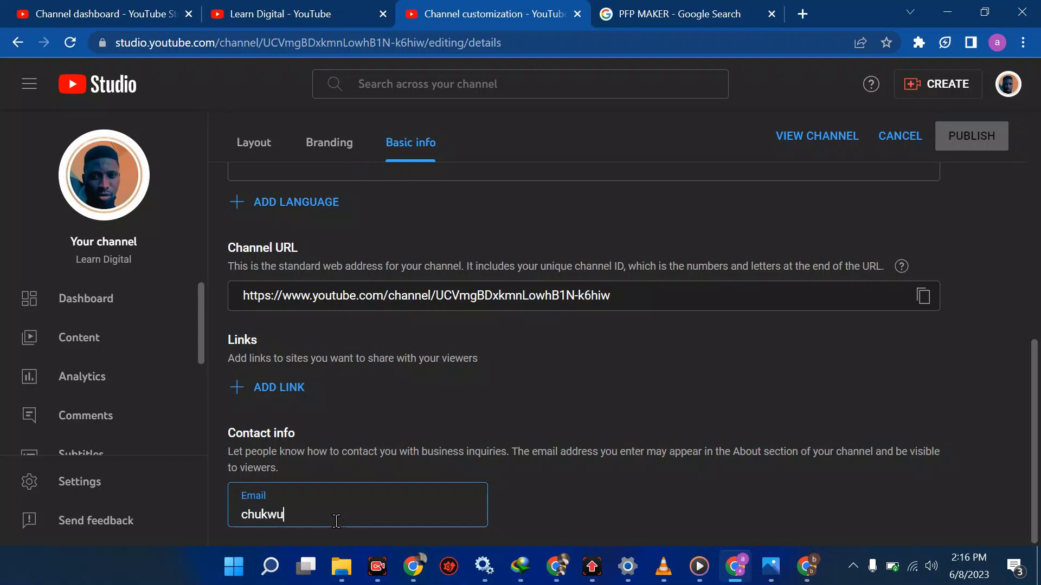
key(BackSpace)
key(BackSpace)
key(BackSpace)
key(BackSpace)
key(BackSpace)
key(BackSpace)
key(BackSpace)
key(BackSpace)
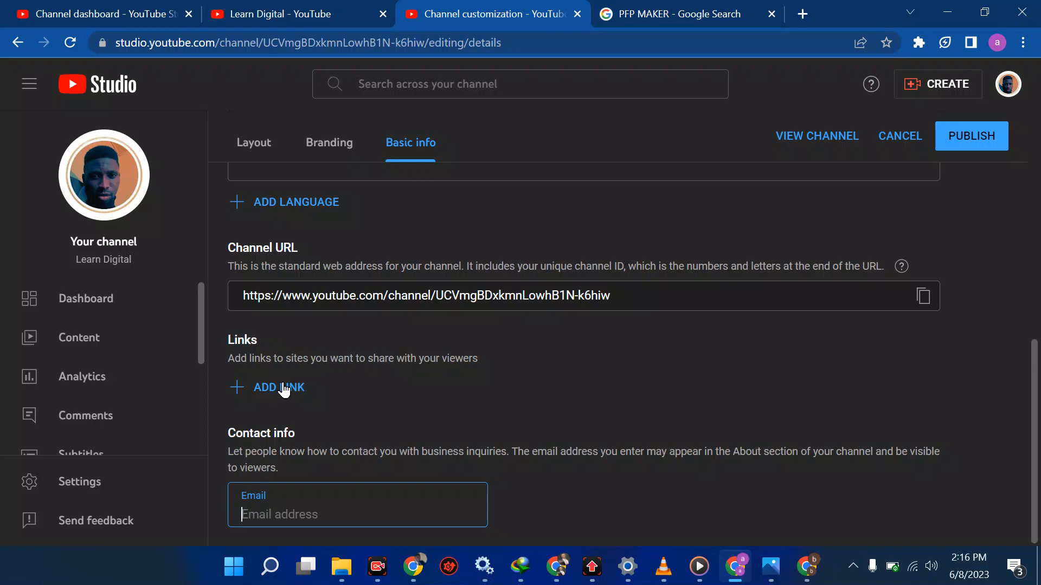
Review the channel's branding and layout settings, and open the account menu.
click(330, 143)
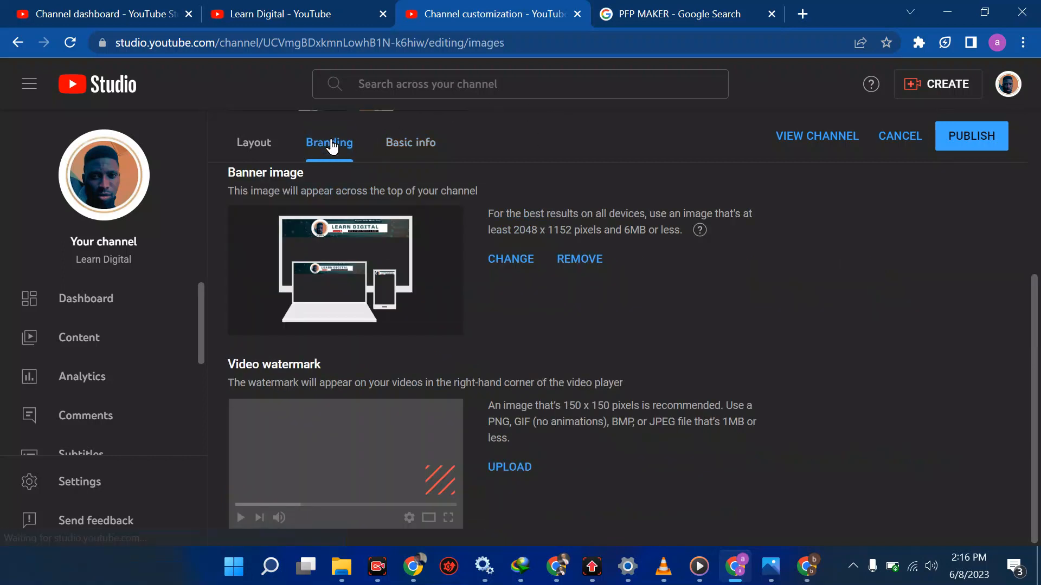
click(248, 142)
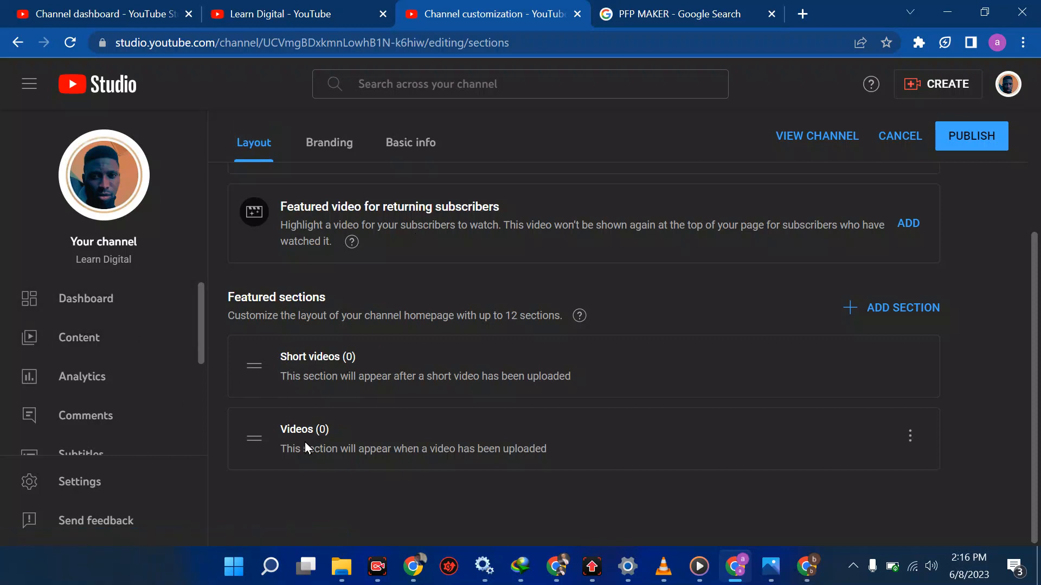
click(1010, 82)
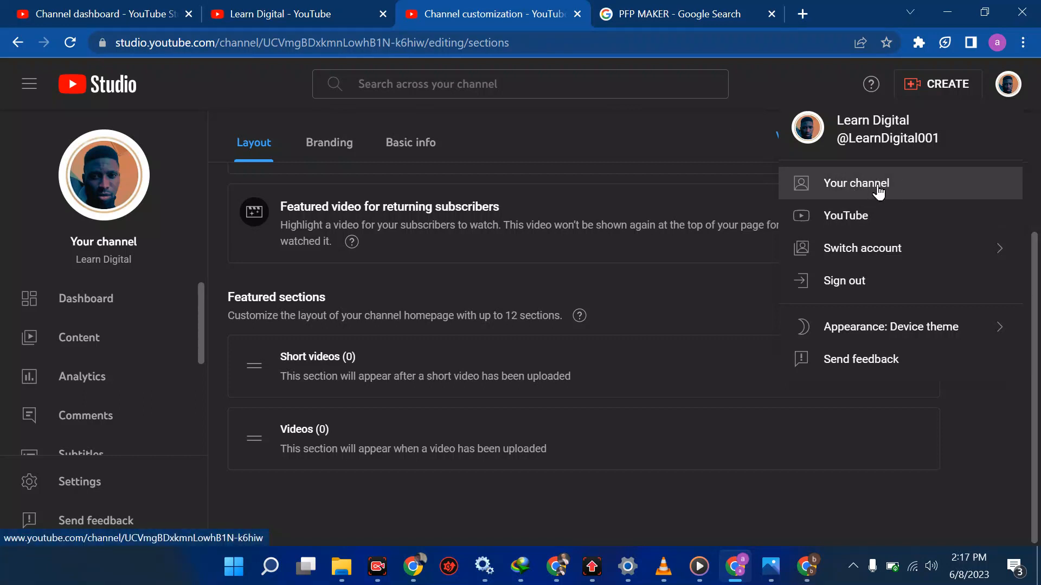
Publish the pending channel customization changes, declining to discard them when leaving for the dashboard.
click(105, 299)
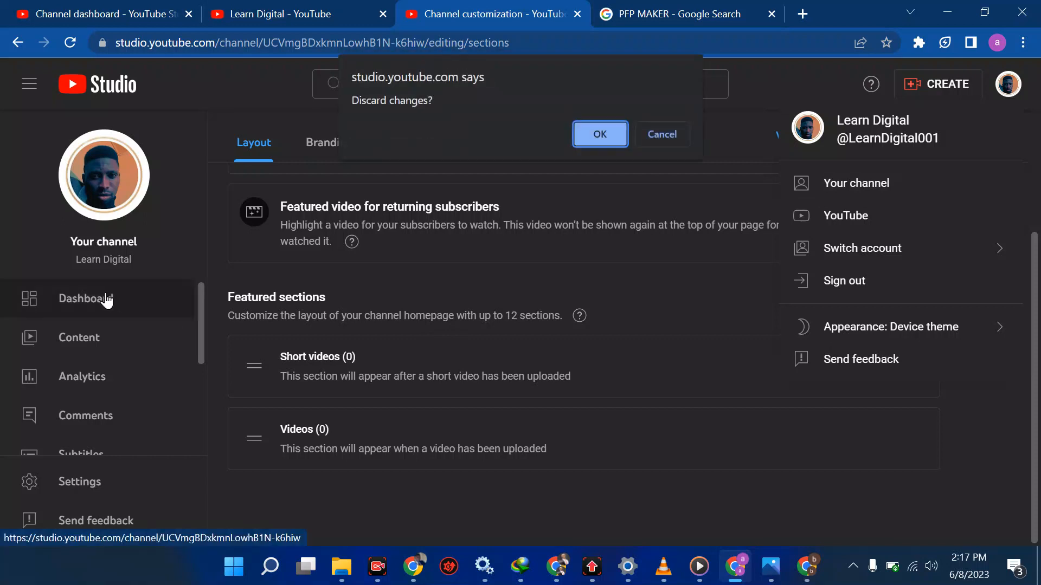
click(663, 139)
click(964, 136)
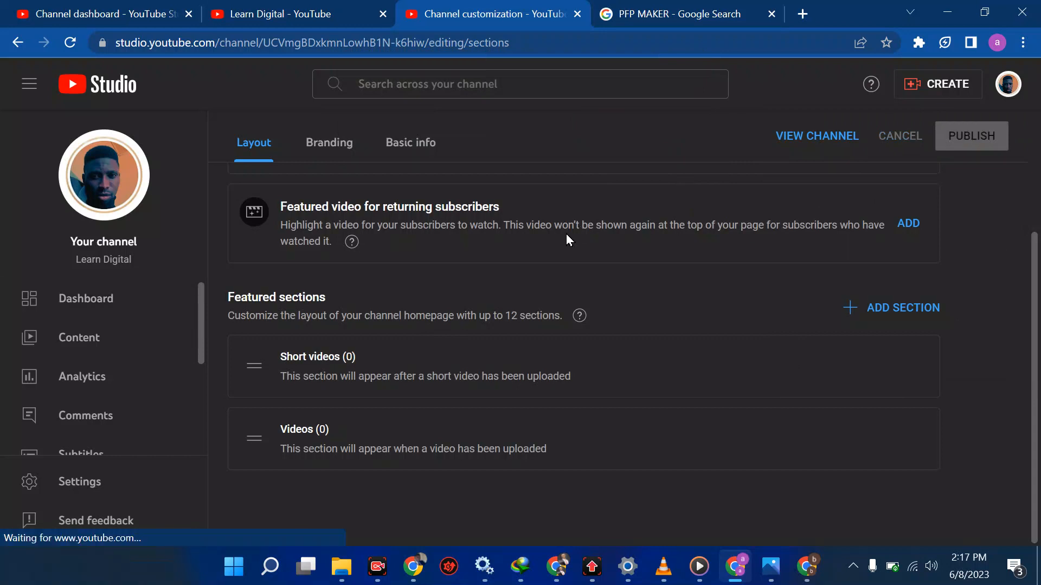
click(107, 303)
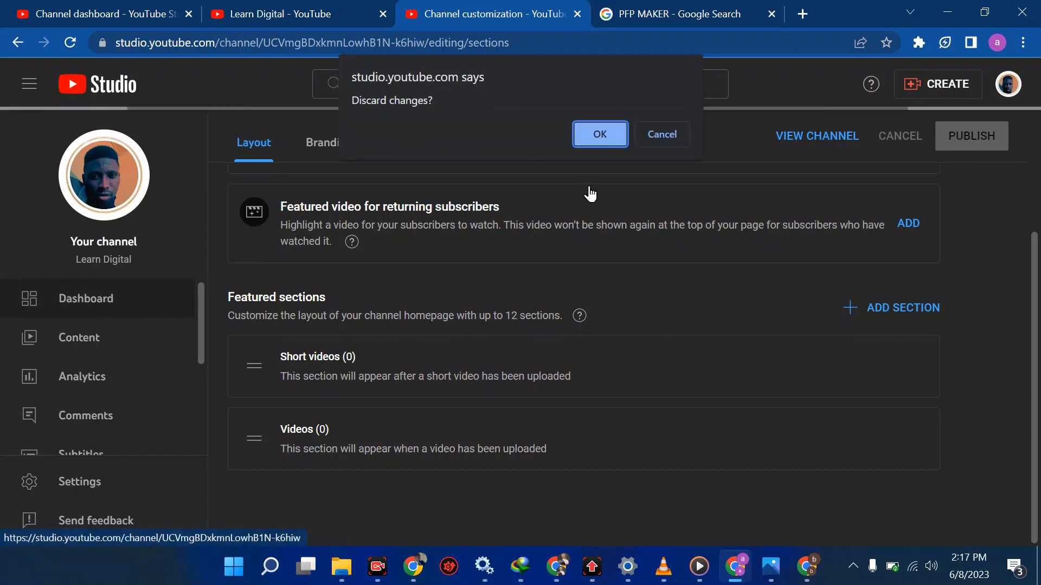
click(662, 136)
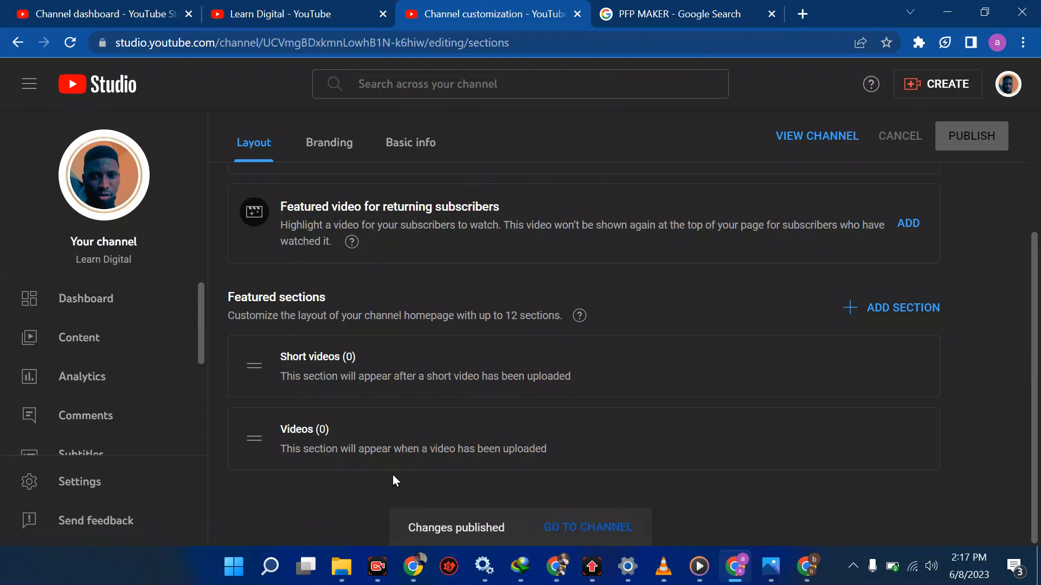
Look through the channel's dashboard, content and analytics pages and the remaining Studio sections.
click(96, 301)
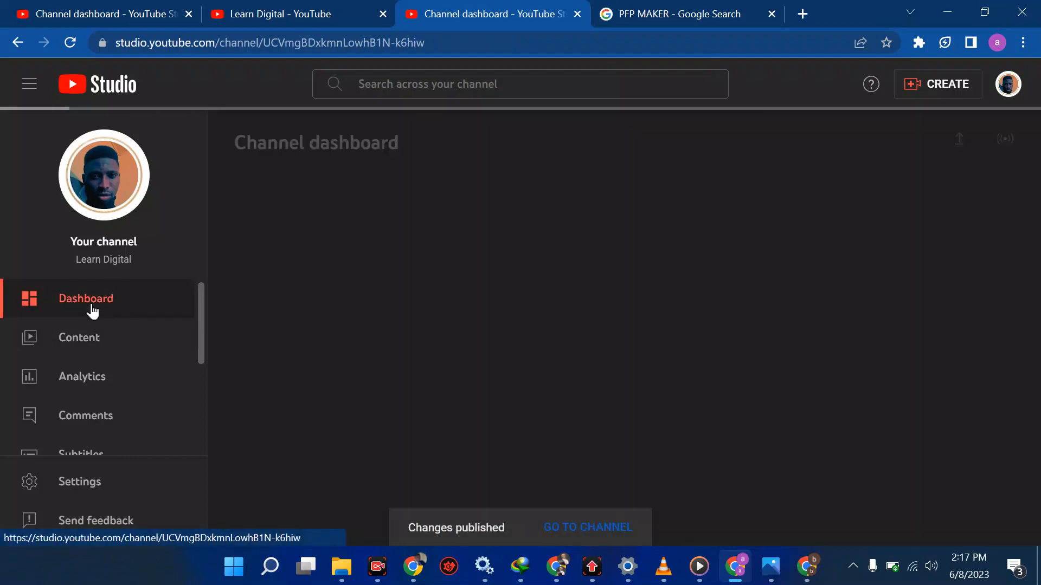
scroll(498, 274, down, 1)
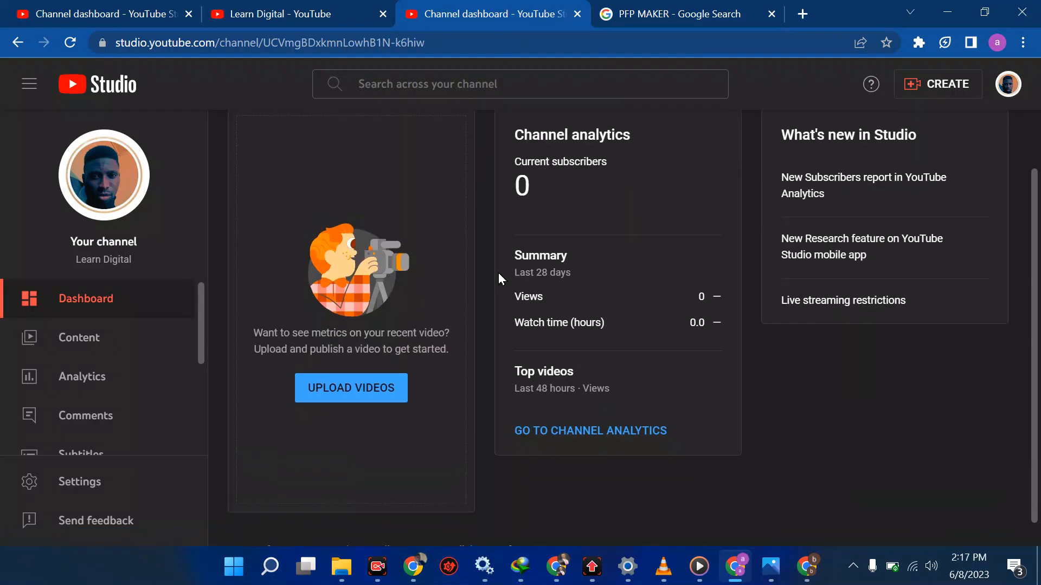
click(104, 335)
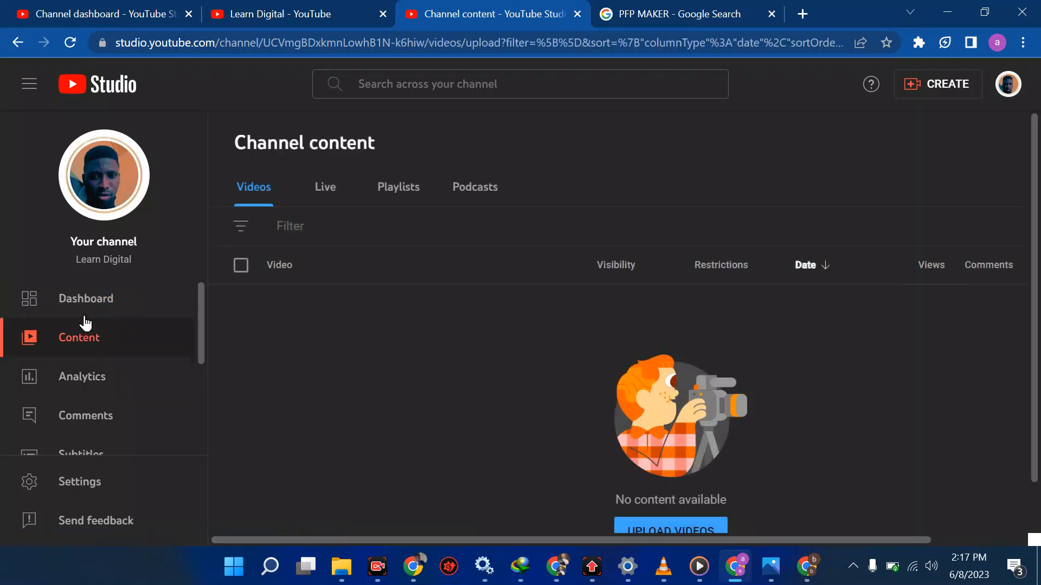
click(85, 311)
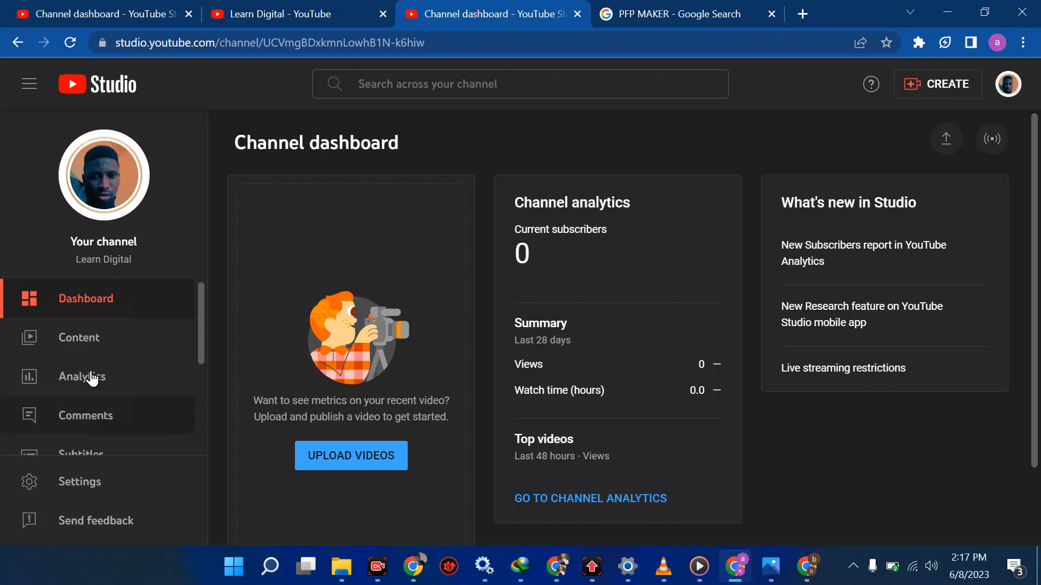
click(117, 348)
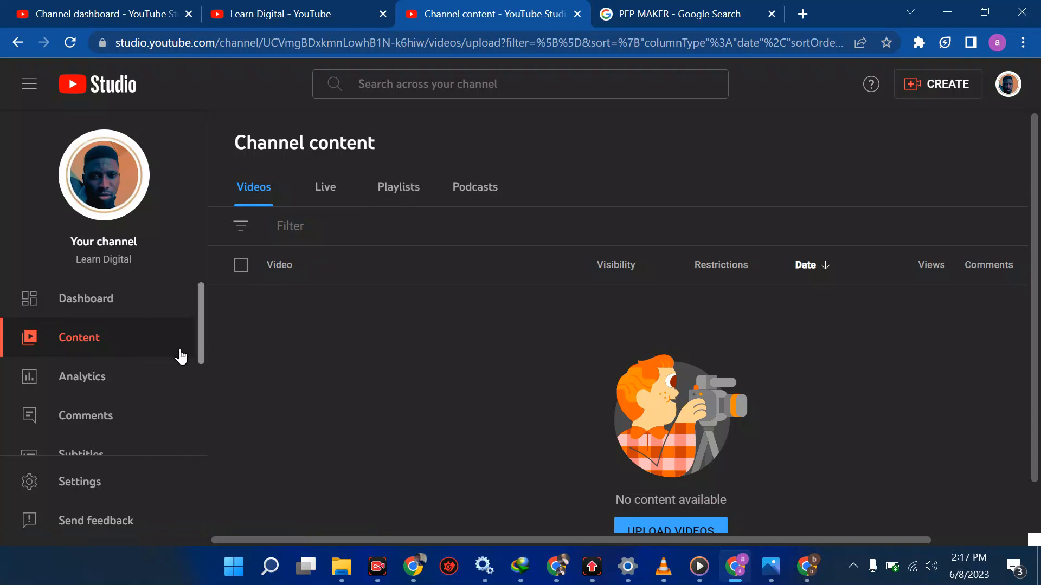
click(96, 378)
scroll(97, 379, down, 3)
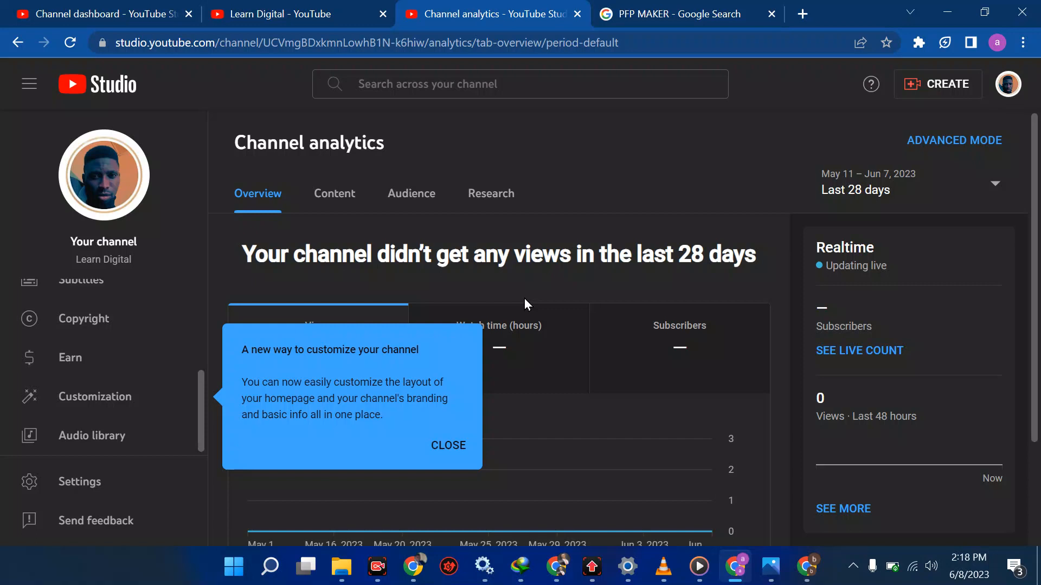
Check which extensions are installed in the browser, and close the list again.
click(920, 49)
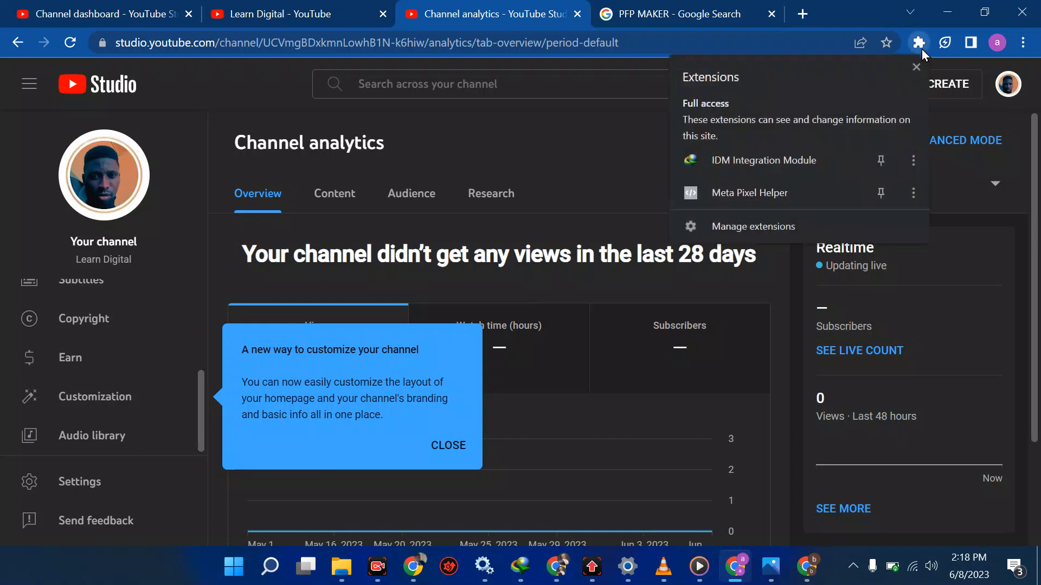
click(919, 48)
click(919, 49)
click(920, 48)
Search Google for "chrome web store" in place of the PFP MAKER results and open the Chrome Web Store.
click(691, 7)
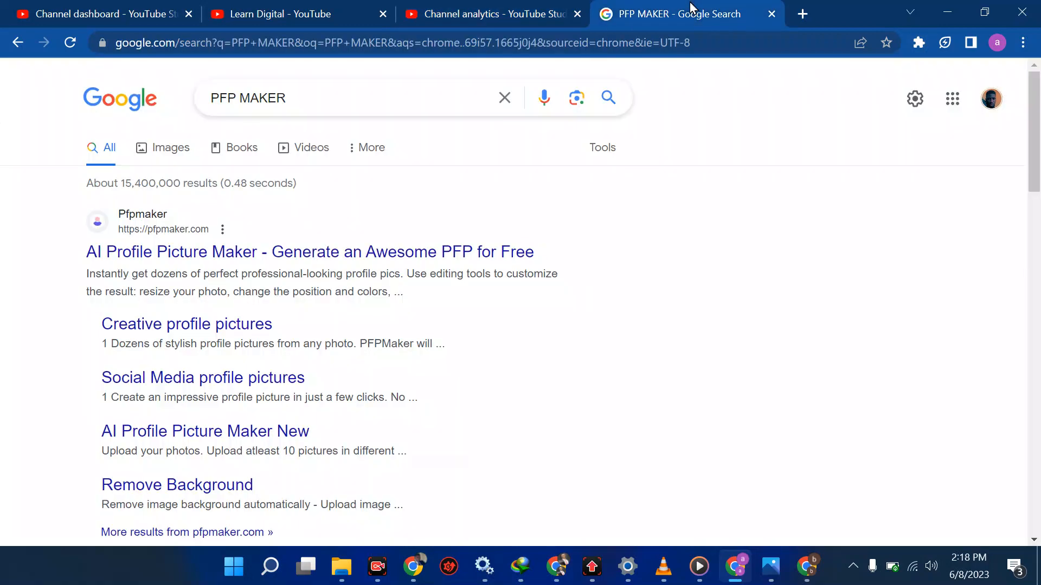
click(642, 42)
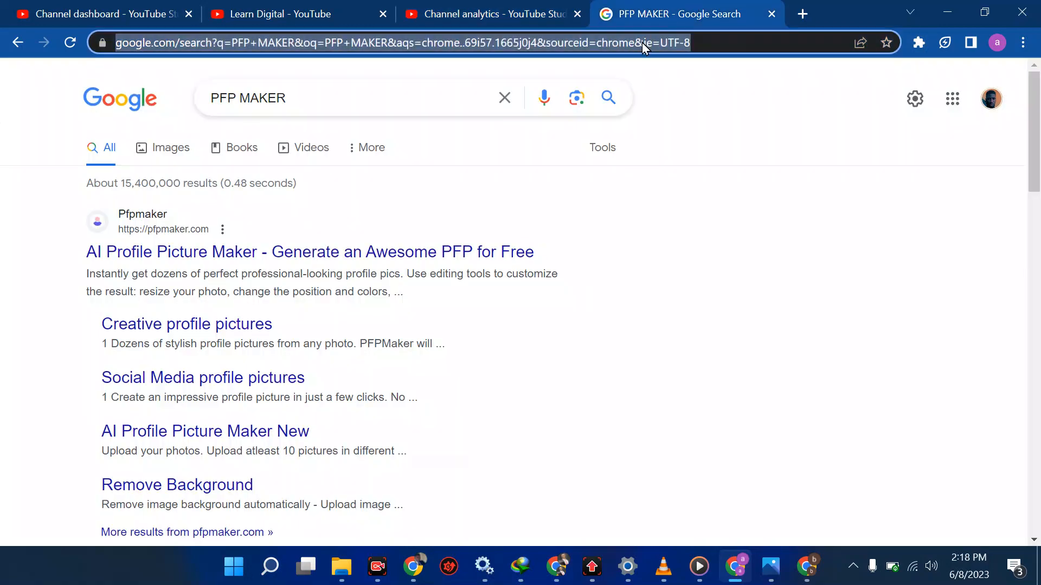
text(chrome web )
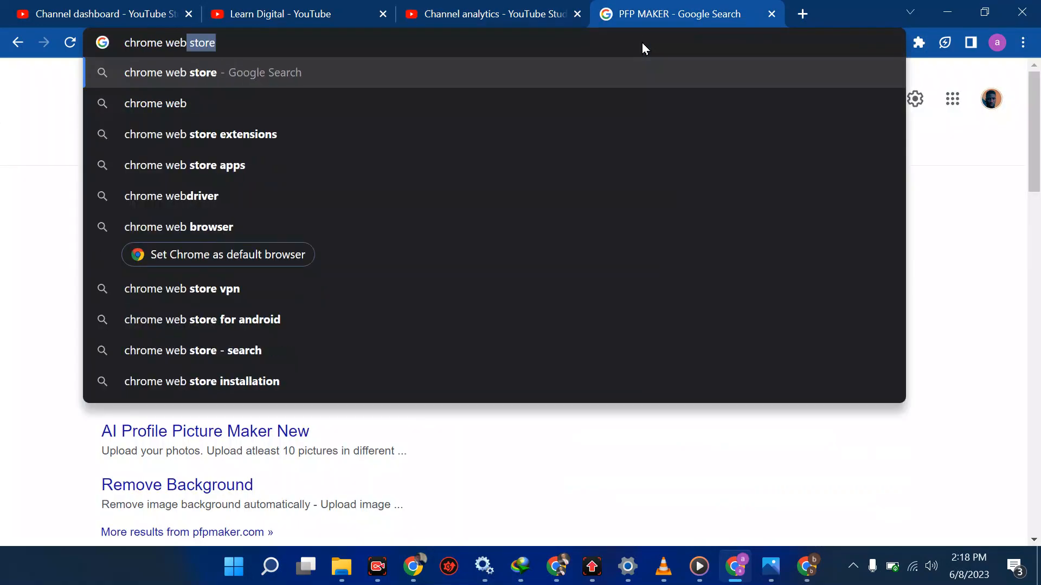
text(sotr)
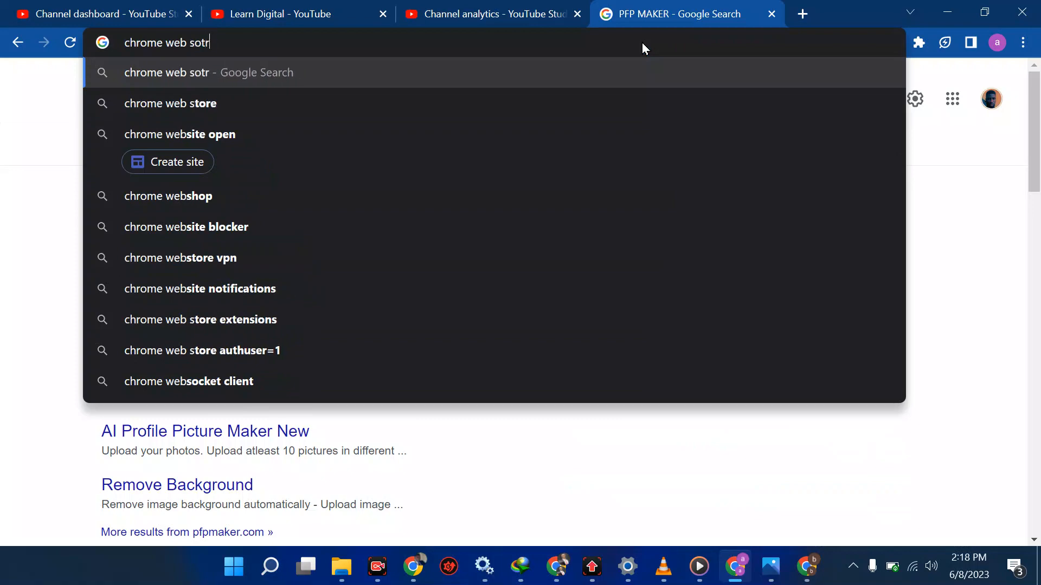
key(BackSpace)
key(BackSpace)
key(BackSpace)
text(tore)
key(Return)
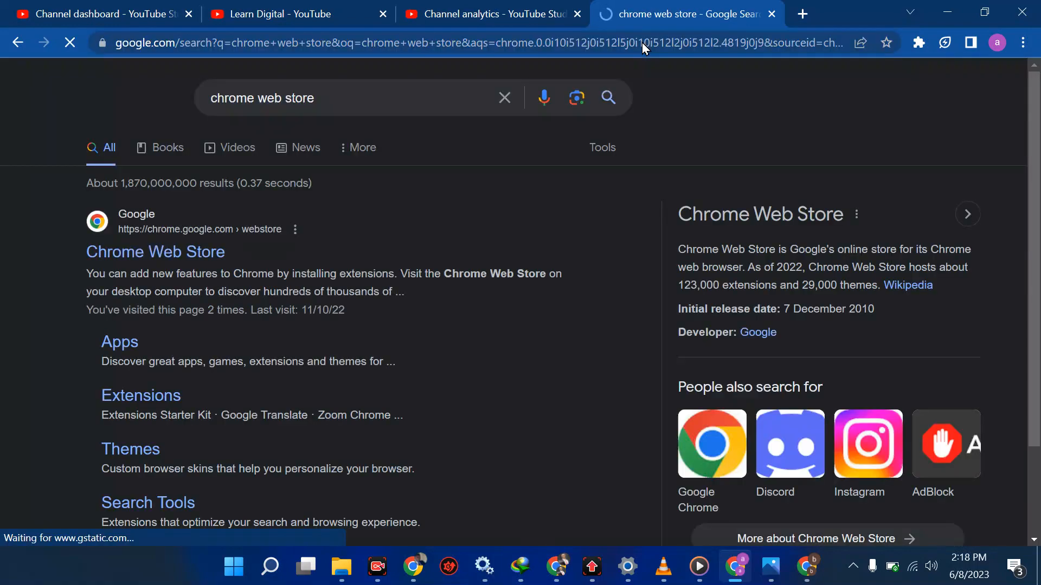
click(204, 252)
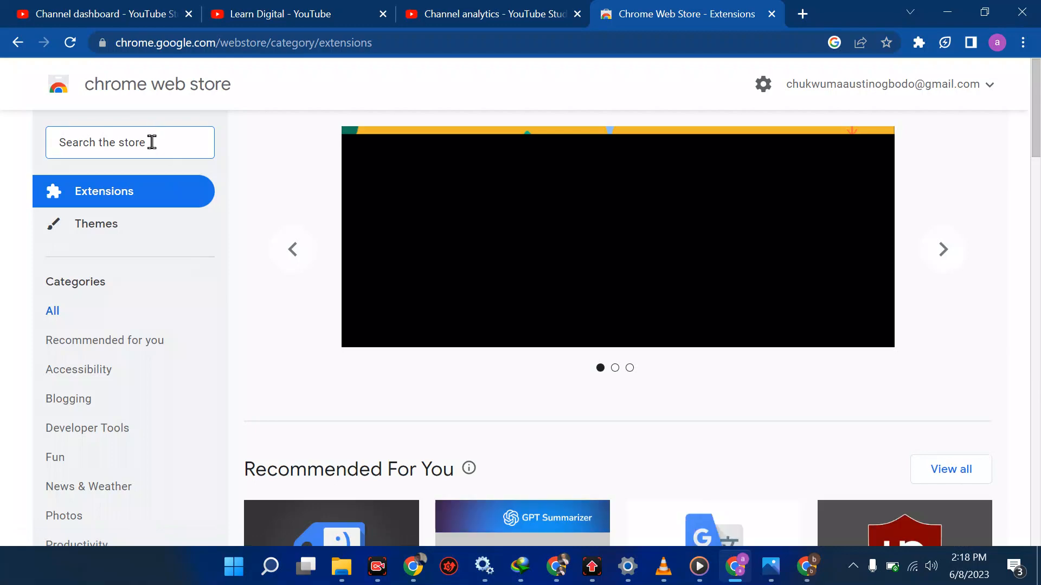
Search the store for "vid iq" and open the vidIQ Vision for YouTube extension page.
click(152, 142)
text(vid)
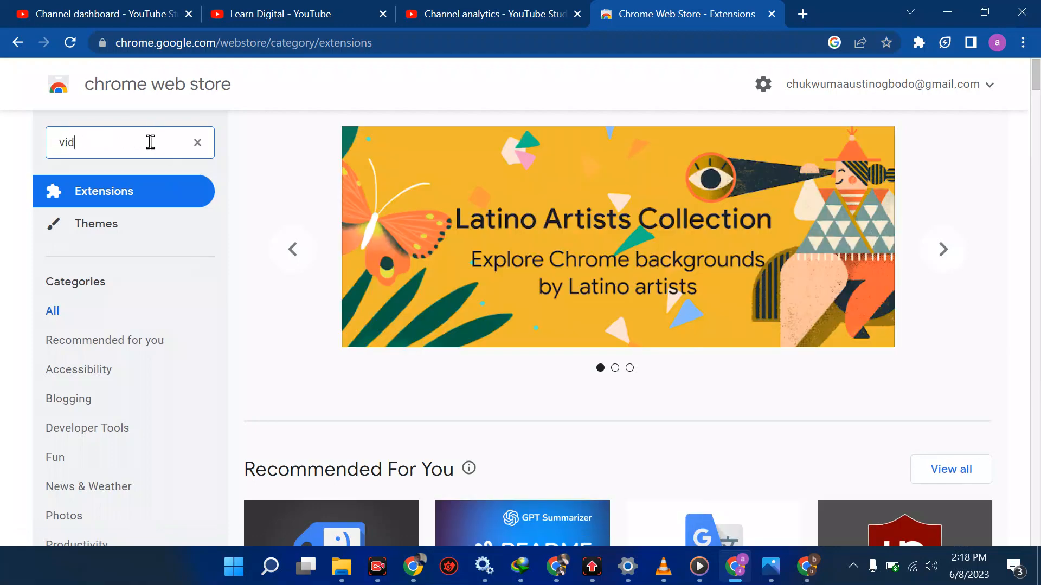
text( iq)
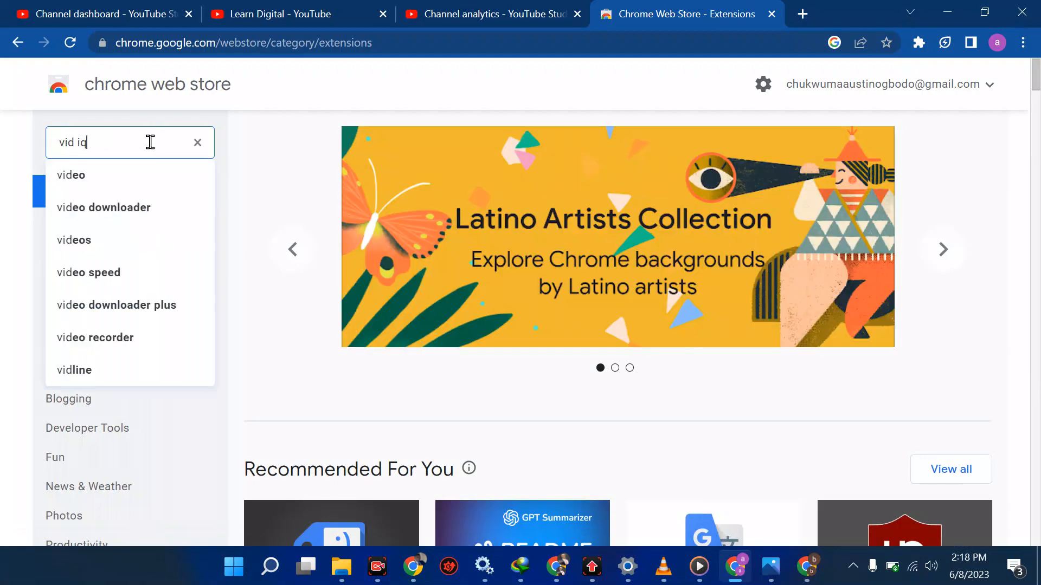
key(Return)
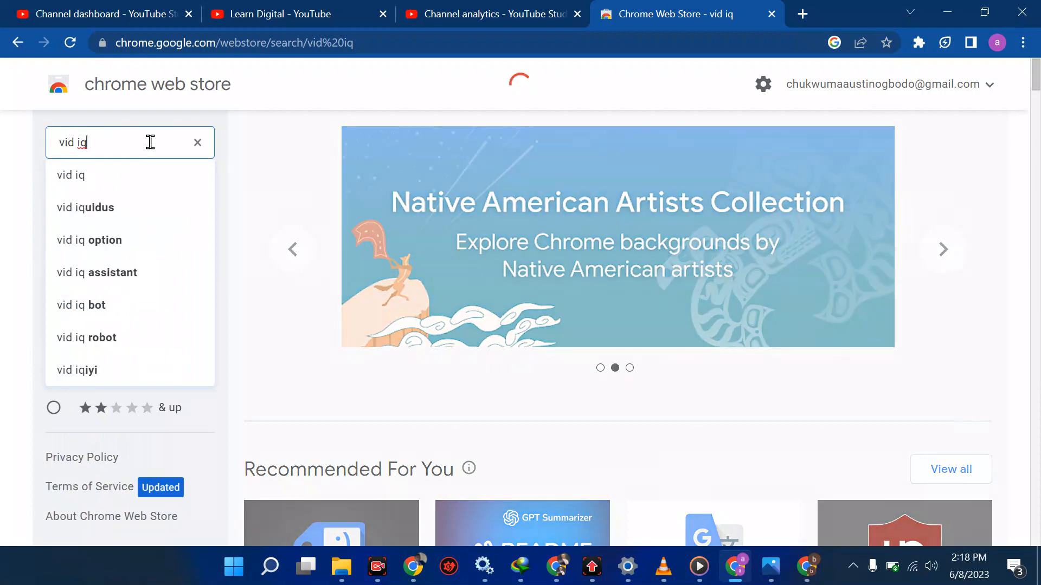
click(472, 246)
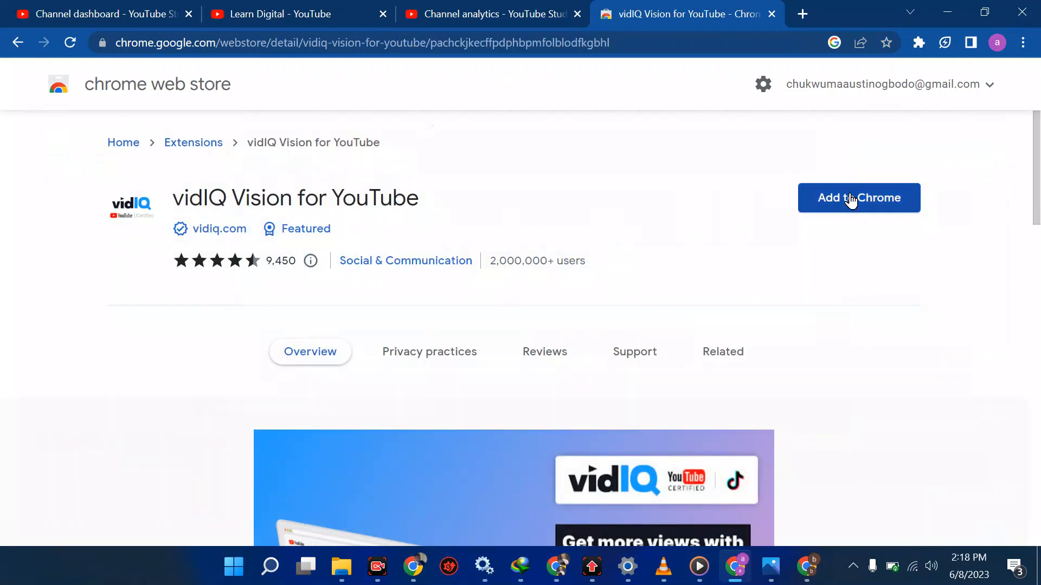
Add the vidIQ Vision for YouTube extension to Chrome, accepting its permissions, and open the list of installed extensions.
click(850, 200)
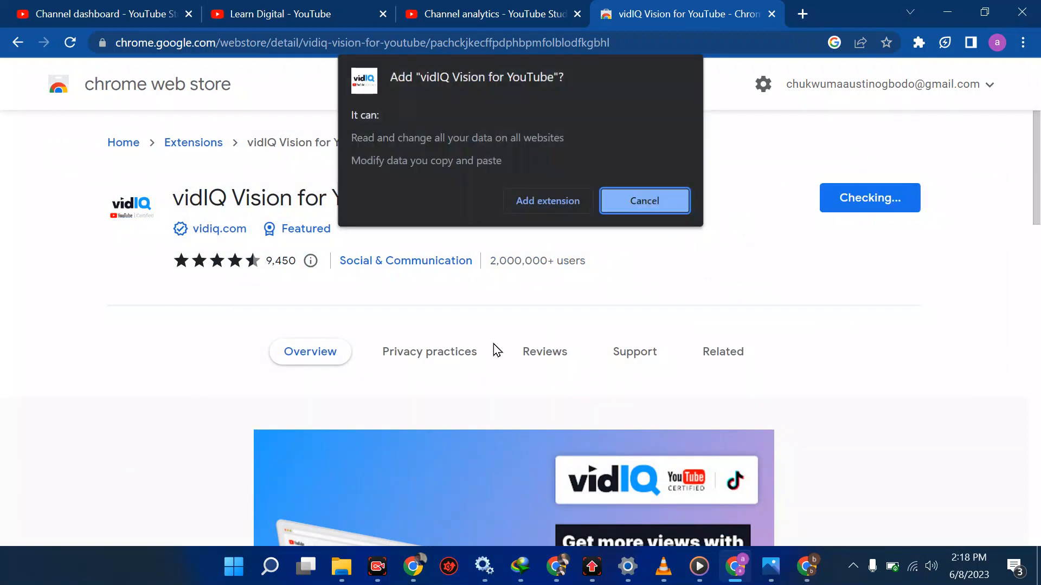
click(551, 201)
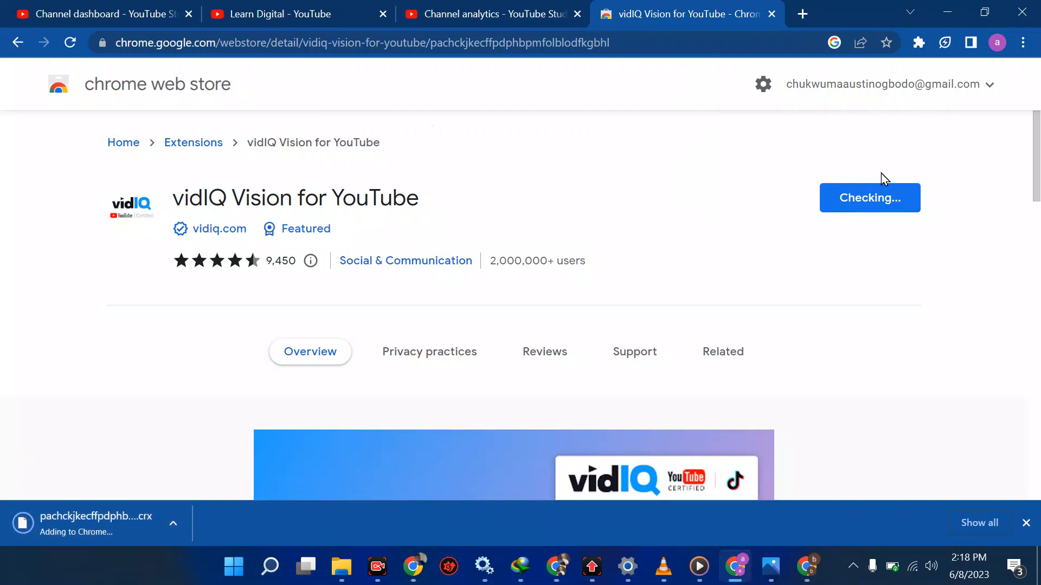
click(918, 42)
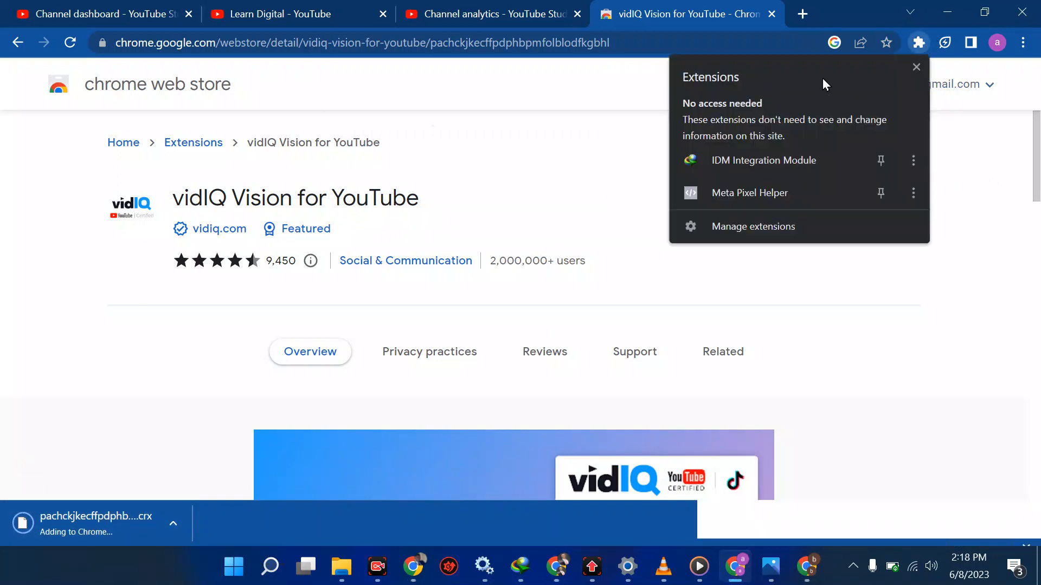